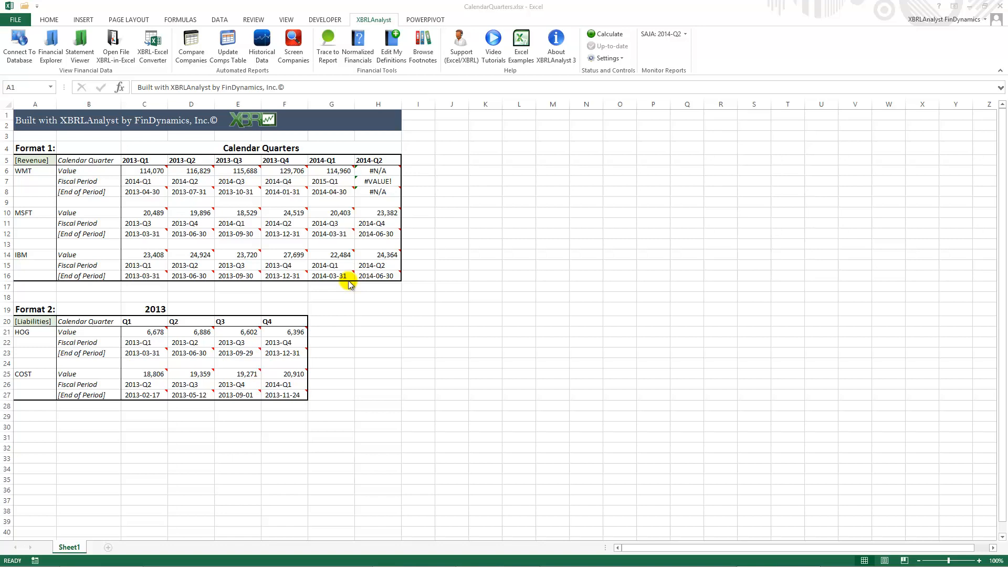
# Step: Review WMT's 2013-Q3 revenue formula and the 2013-Q1 to 2013-Q3 calendar quarter headers in the Format 1 table
pyautogui.click(235, 172)
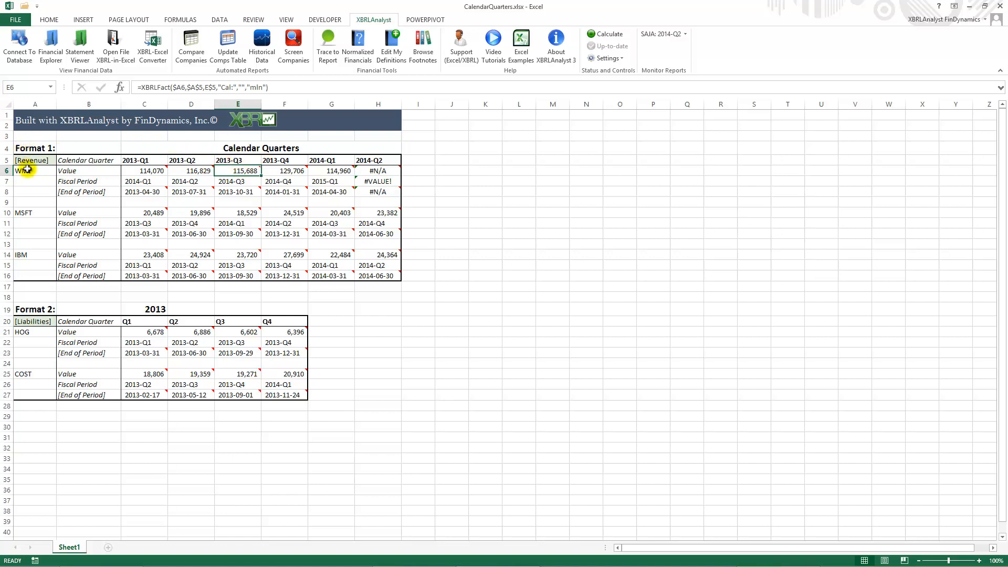
pyautogui.click(134, 161)
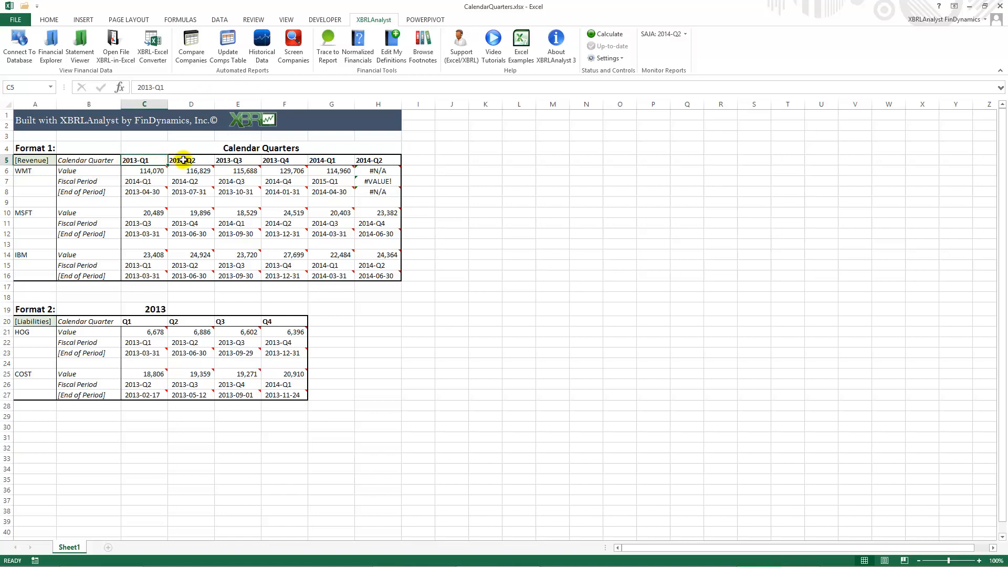
pyautogui.click(181, 160)
pyautogui.click(225, 160)
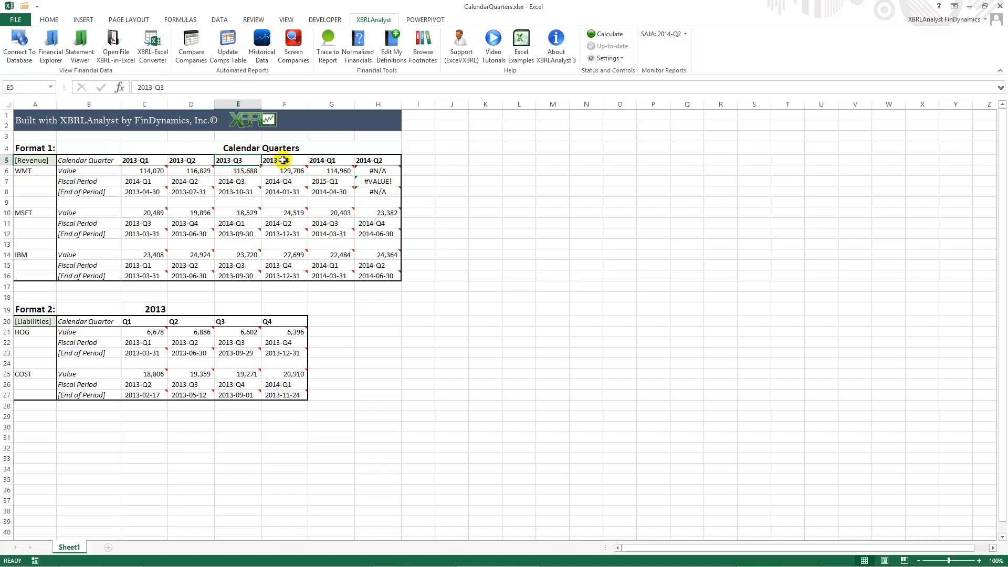
# Step: Inspect the XBRLFact formula for WMT's 2013-Q1 revenue and the cells it references, leaving the formula as it is
pyautogui.click(151, 171)
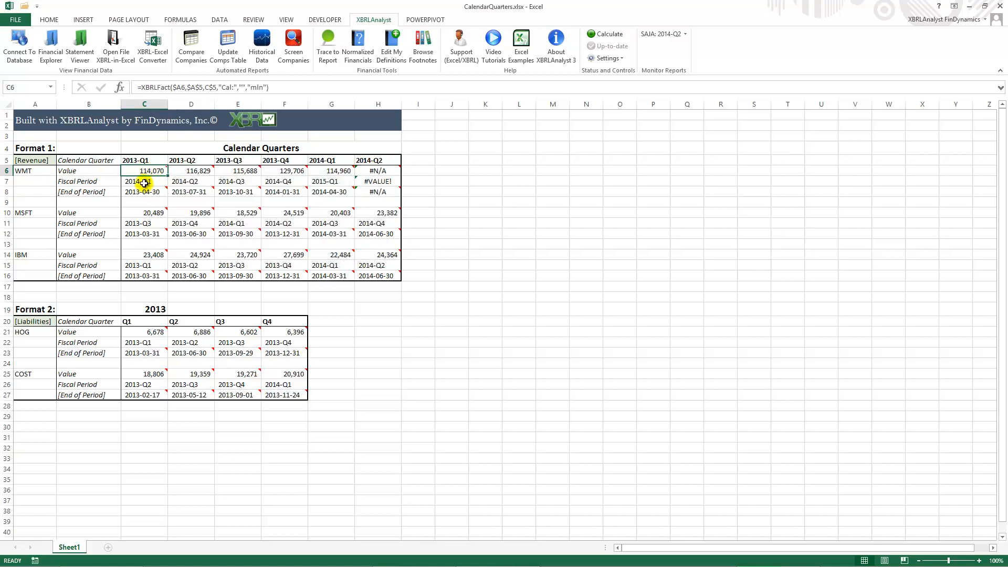
pyautogui.click(32, 173)
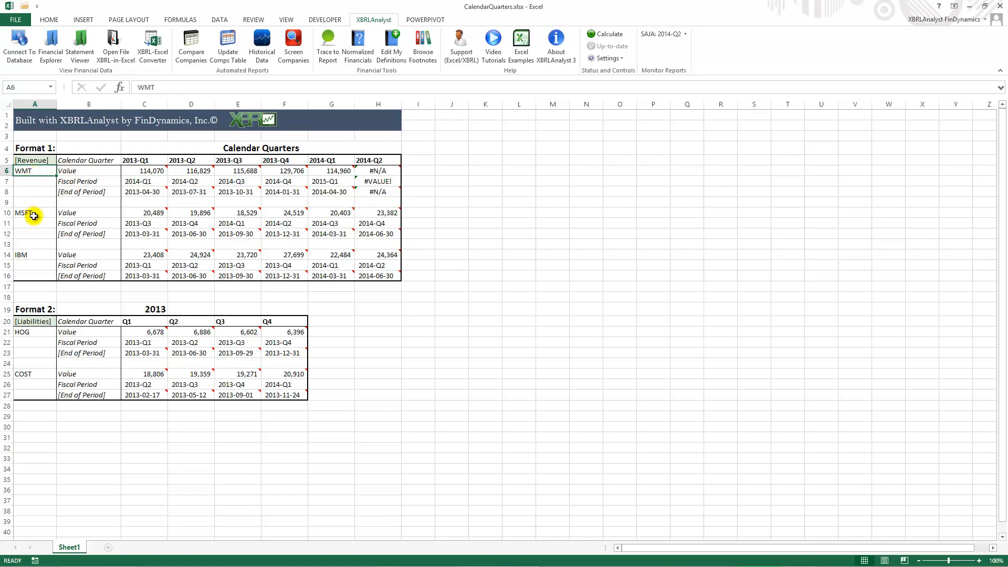
pyautogui.click(140, 171)
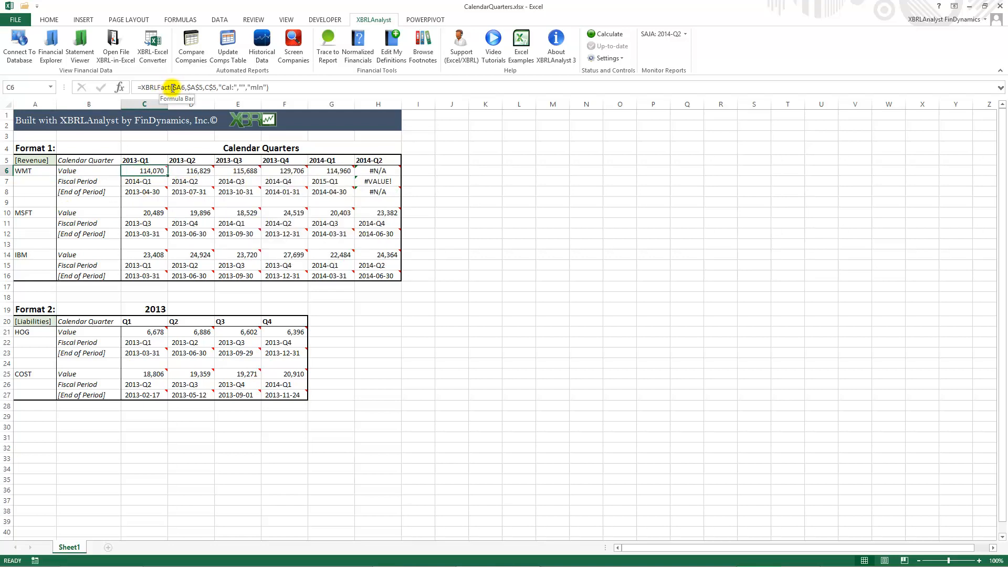
pyautogui.press('F2')
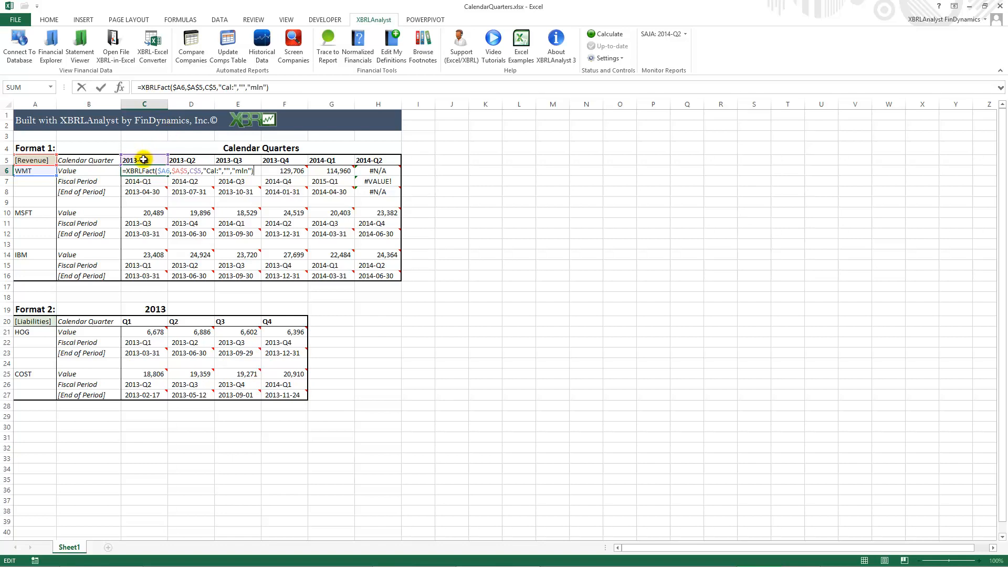
pyautogui.press('Escape')
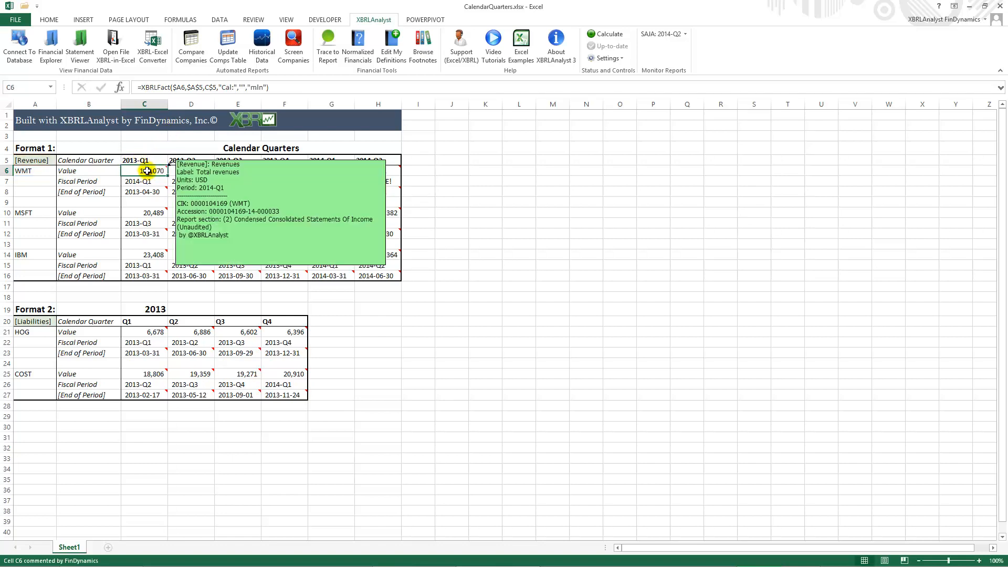
# Step: Show the comment on WMT's 2013-Q1 revenue cell to read its fiscal period, and hide the comment again
pyautogui.rightClick(146, 171)
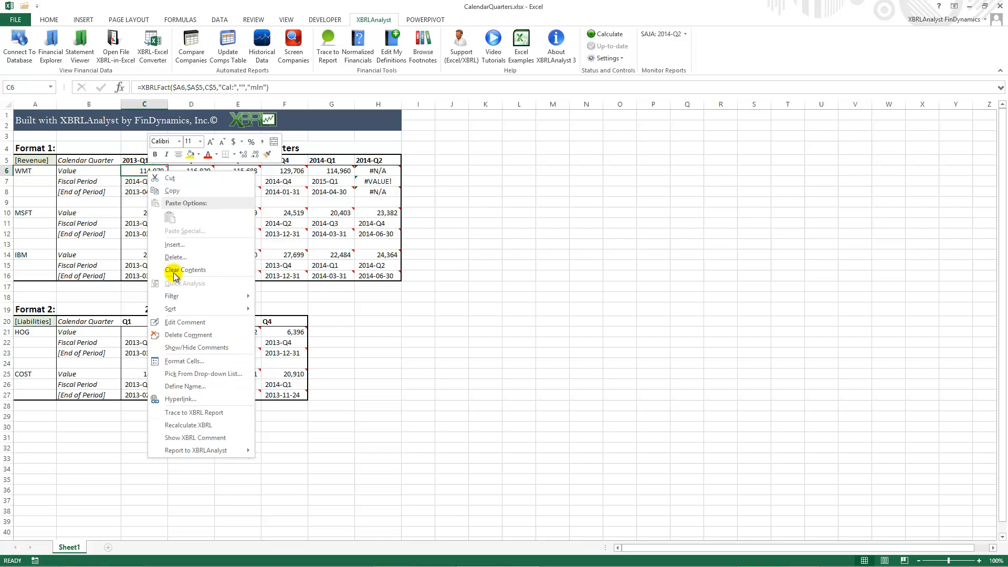
pyautogui.click(194, 347)
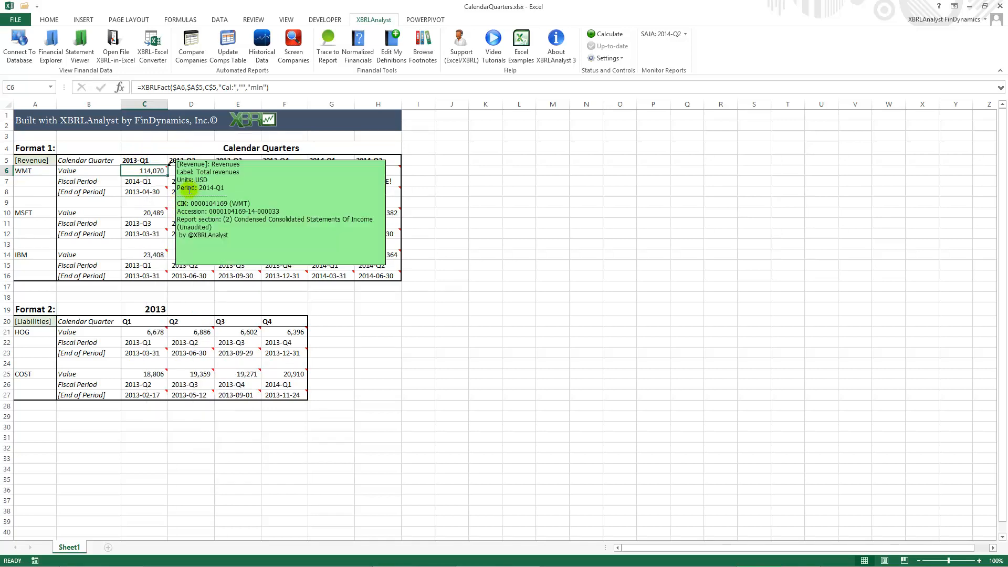
pyautogui.click(222, 188)
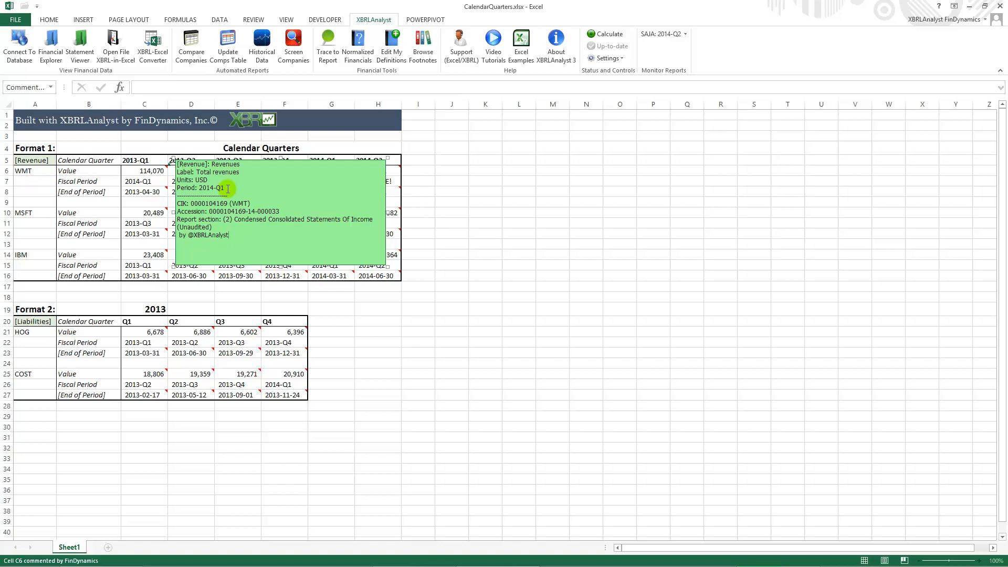
pyautogui.rightClick(166, 169)
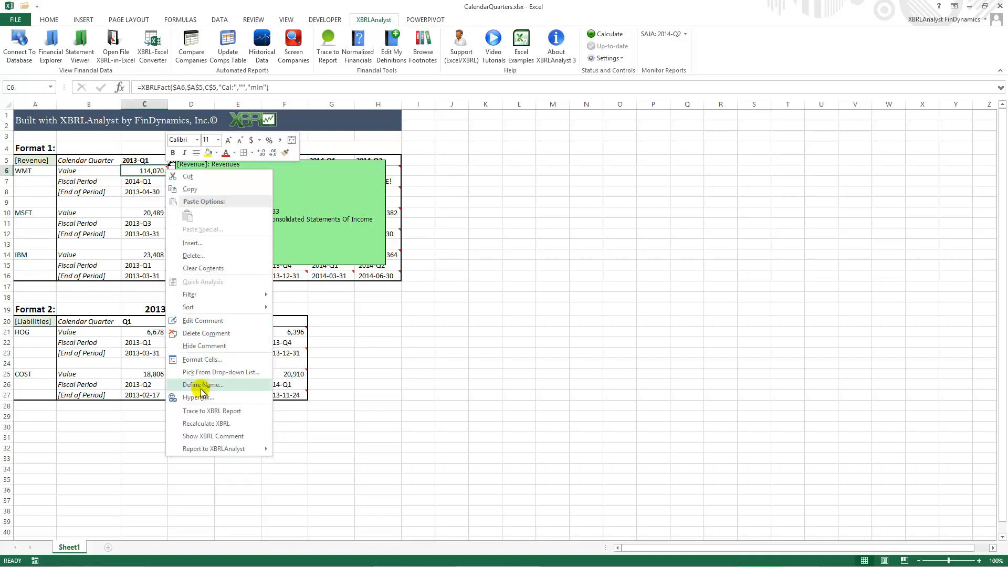
pyautogui.click(203, 346)
pyautogui.click(122, 200)
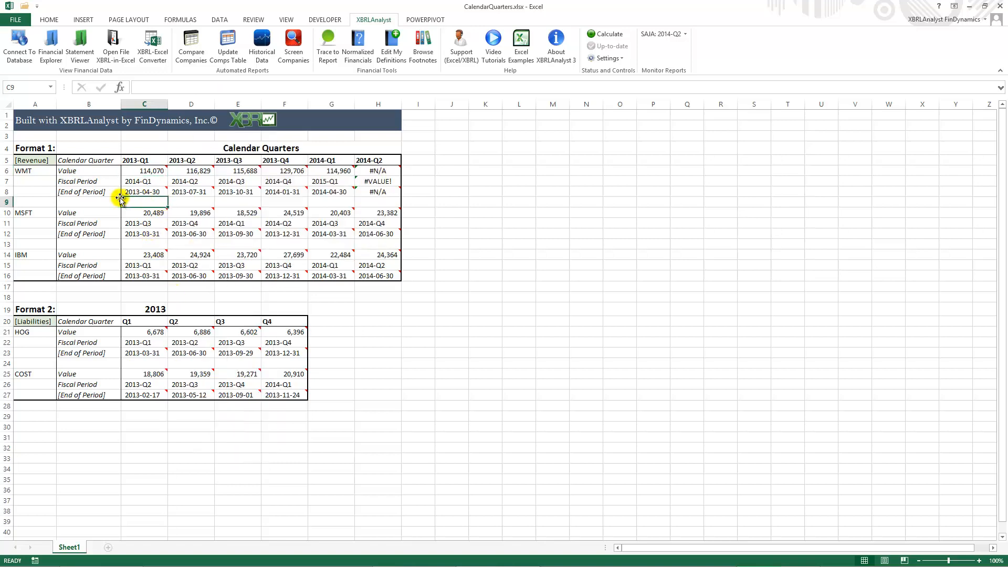
# Step: Check the end-of-period formulas for WMT in 2013-Q1 and MSFT in 2013-Q2
pyautogui.click(140, 194)
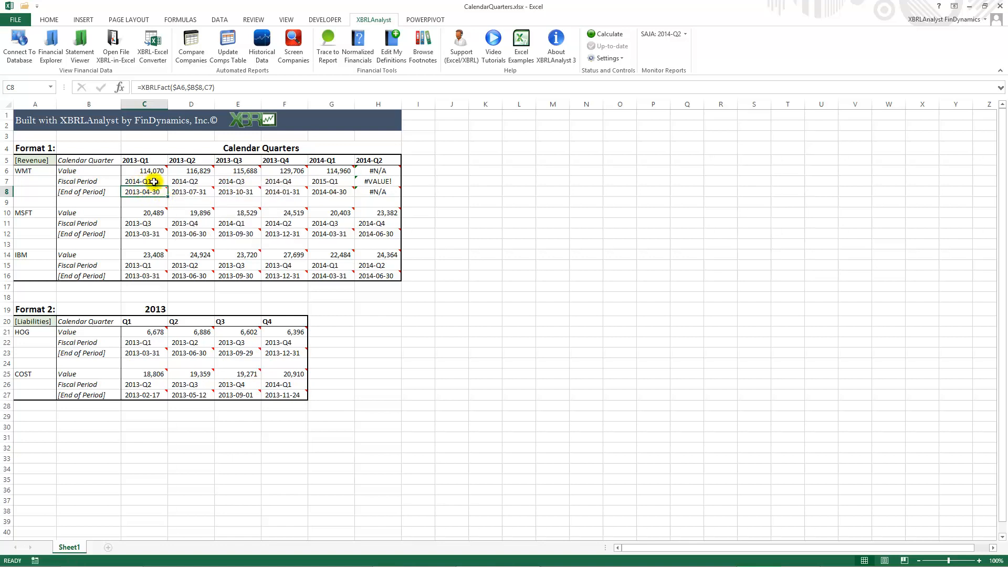
pyautogui.moveTo(151, 195)
pyautogui.moveTo(160, 217)
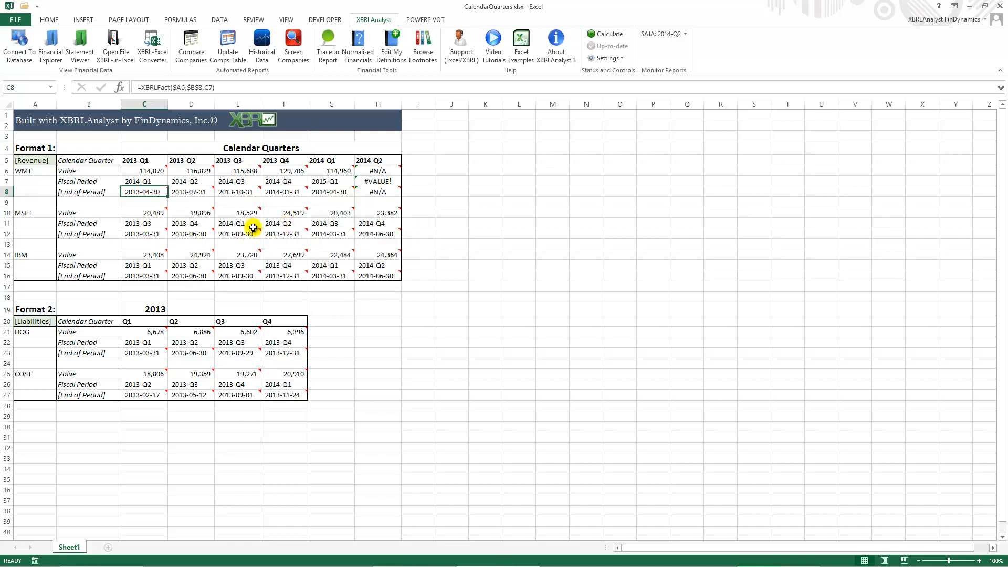
pyautogui.click(194, 233)
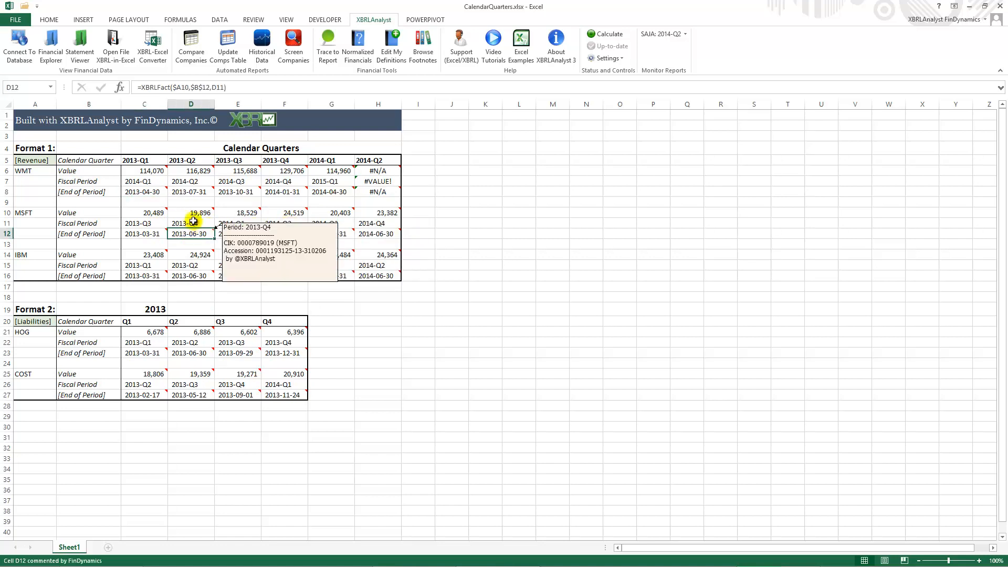
pyautogui.moveTo(198, 239)
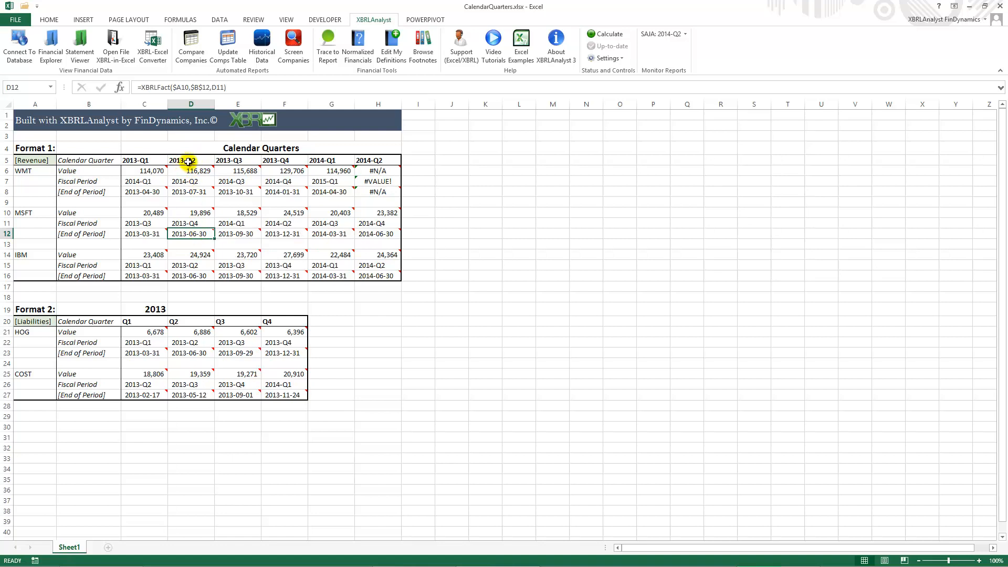
# Step: Check MSFT's fiscal period for 2013-Q2 and trace that quarter's revenue value to its XBRL report
pyautogui.click(188, 223)
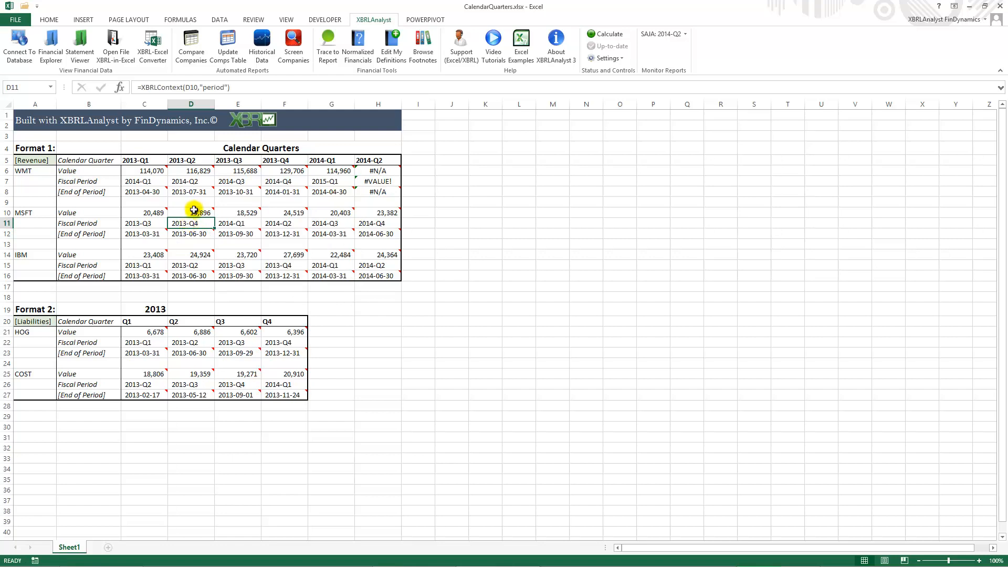
pyautogui.click(192, 211)
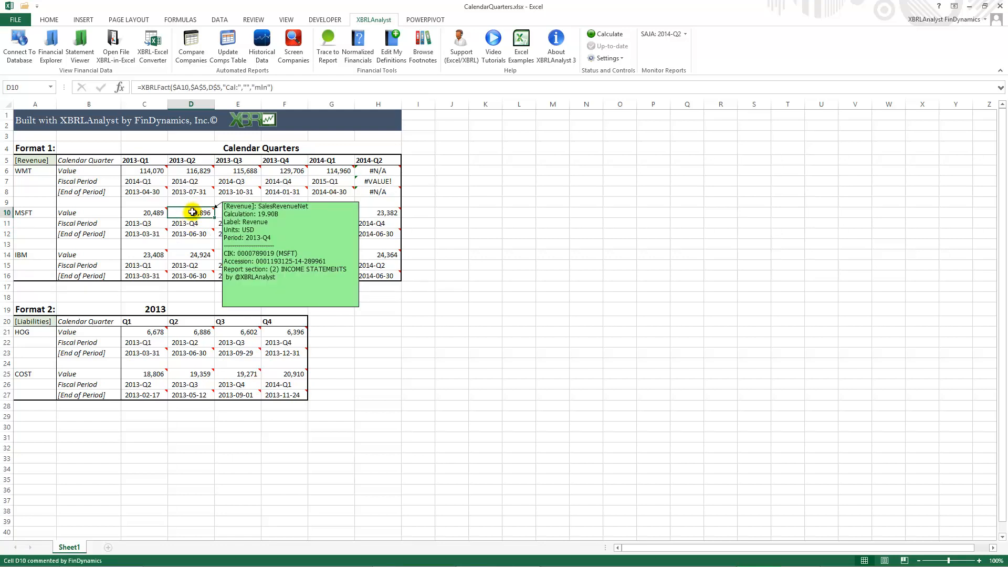
pyautogui.rightClick(192, 212)
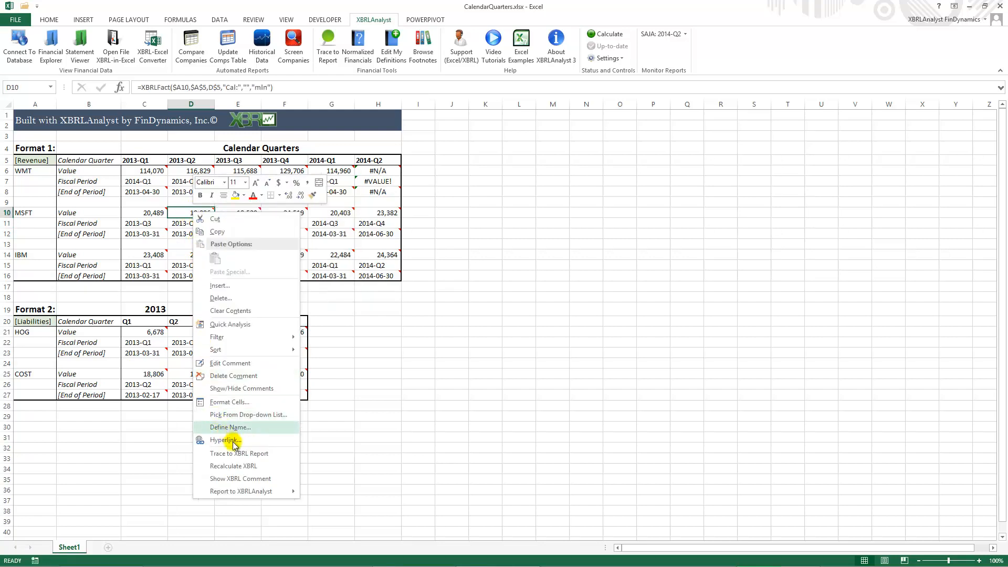
pyautogui.click(242, 453)
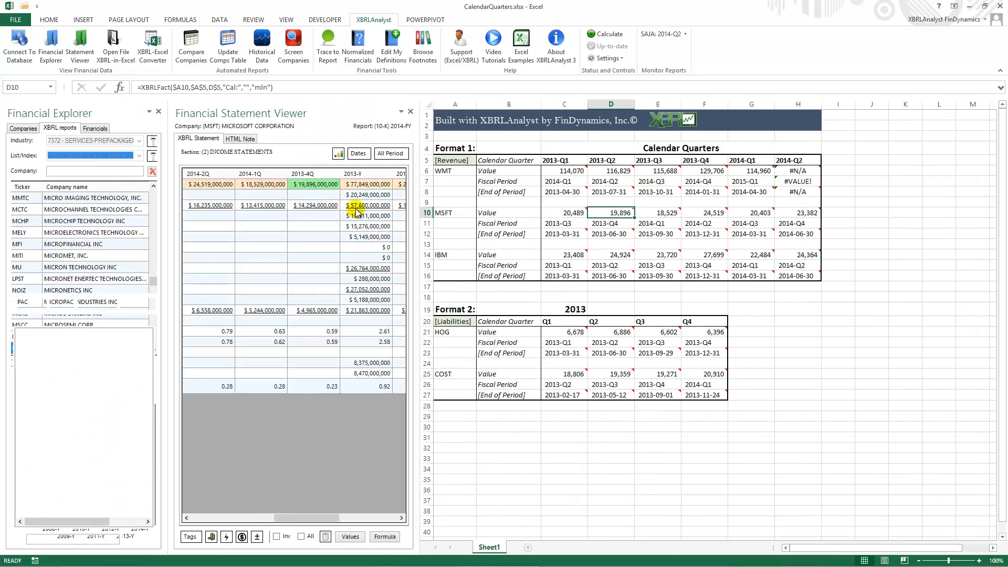
pyautogui.moveTo(607, 213)
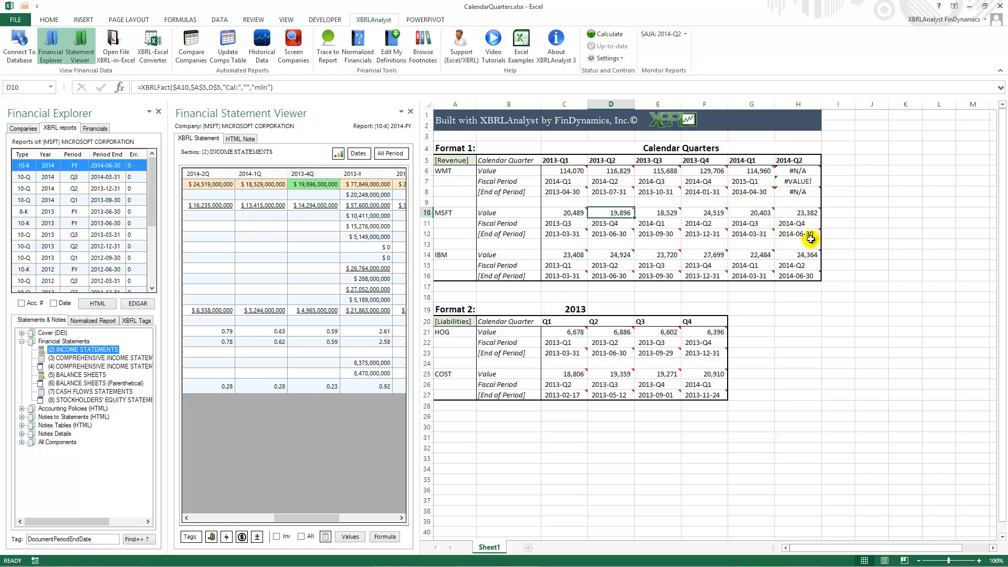
pyautogui.moveTo(668, 258)
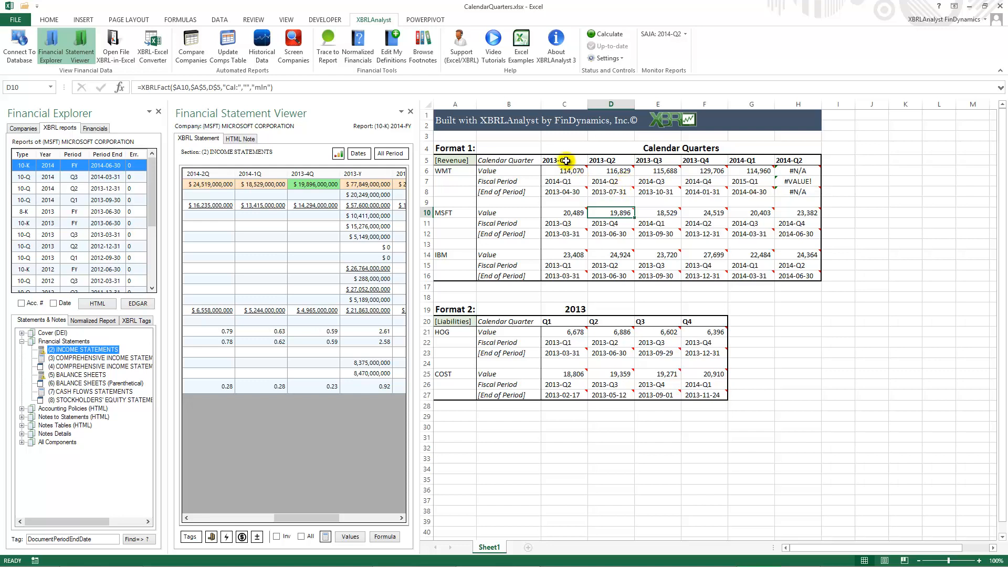
# Step: Review the 2013-Q1 to 2013-Q3 calendar quarter headers and the WMT 2013-Q2 revenue formula that refers to them
pyautogui.click(567, 160)
pyautogui.click(605, 160)
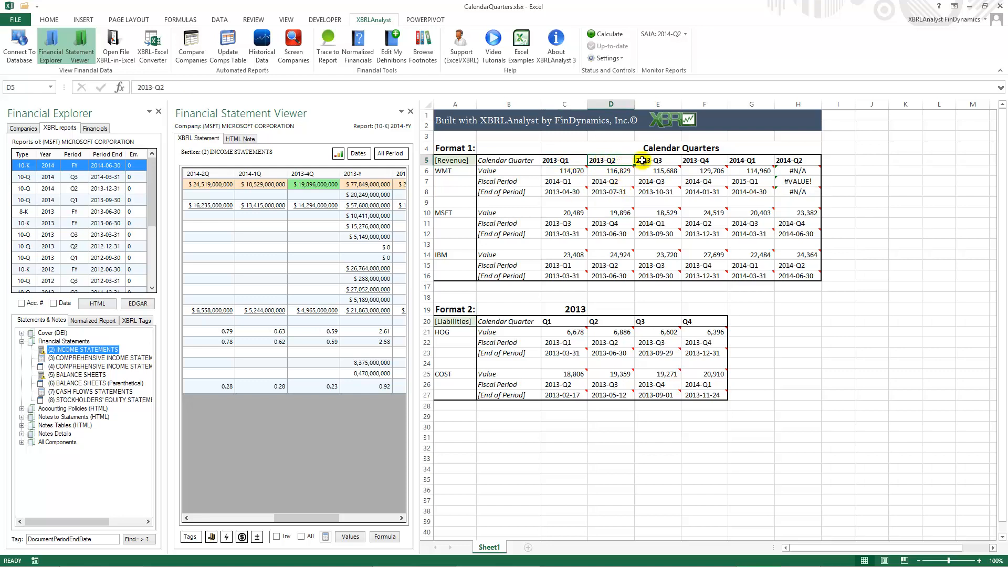
pyautogui.click(643, 161)
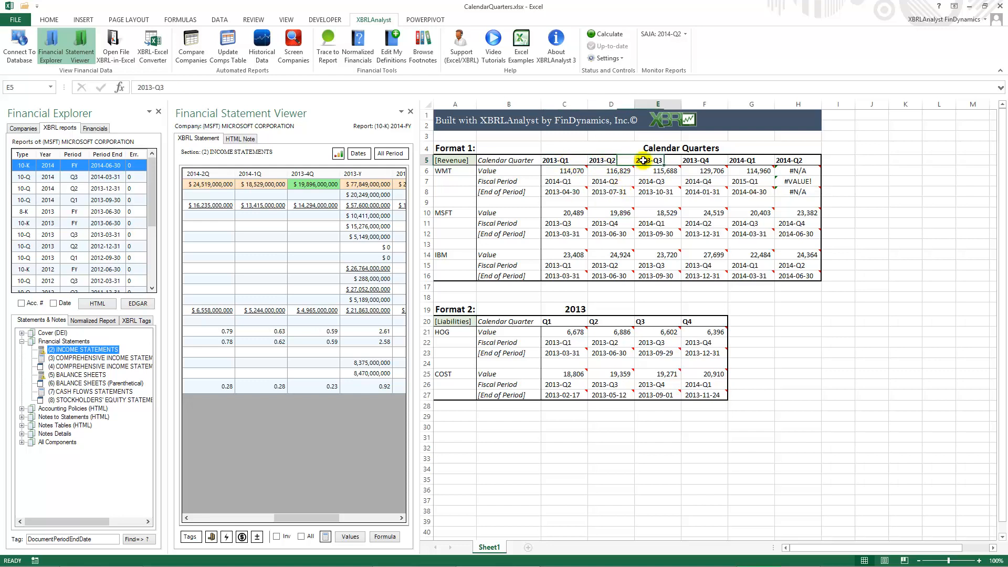
pyautogui.click(602, 173)
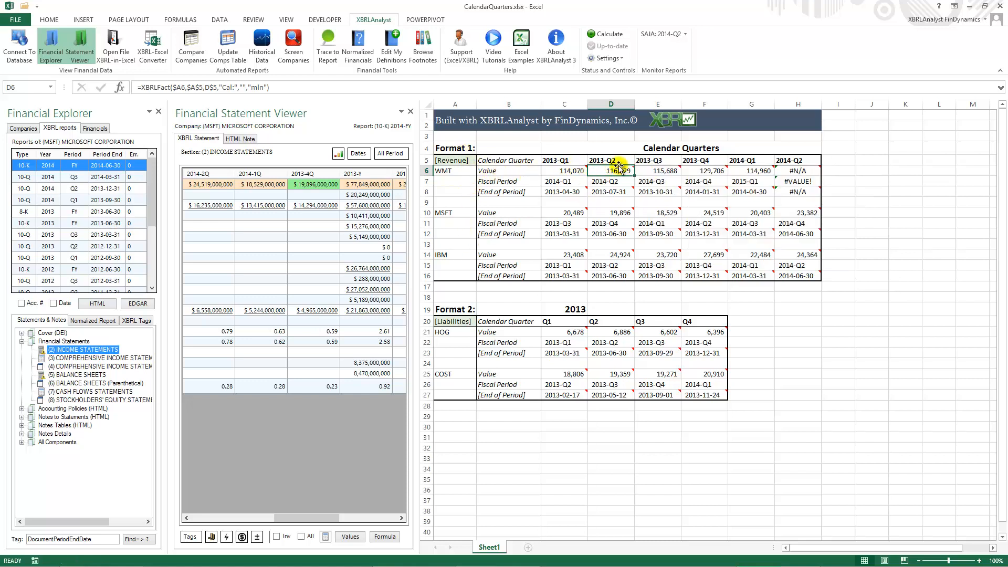
pyautogui.click(598, 162)
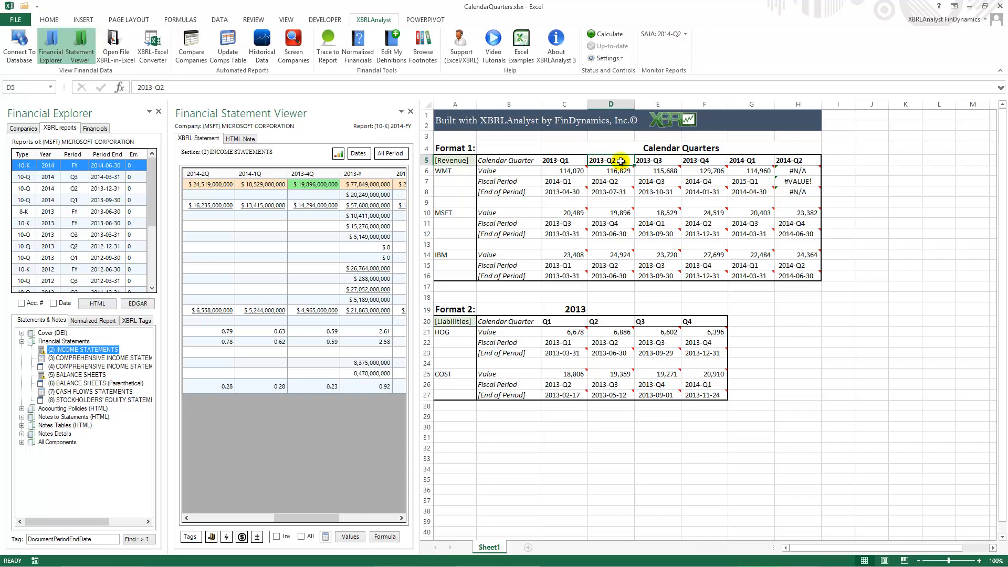
# Step: Inspect the Format 2 formula for HOG's Q1 liabilities, including its separate year and concatenated quarter references
pyautogui.click(460, 309)
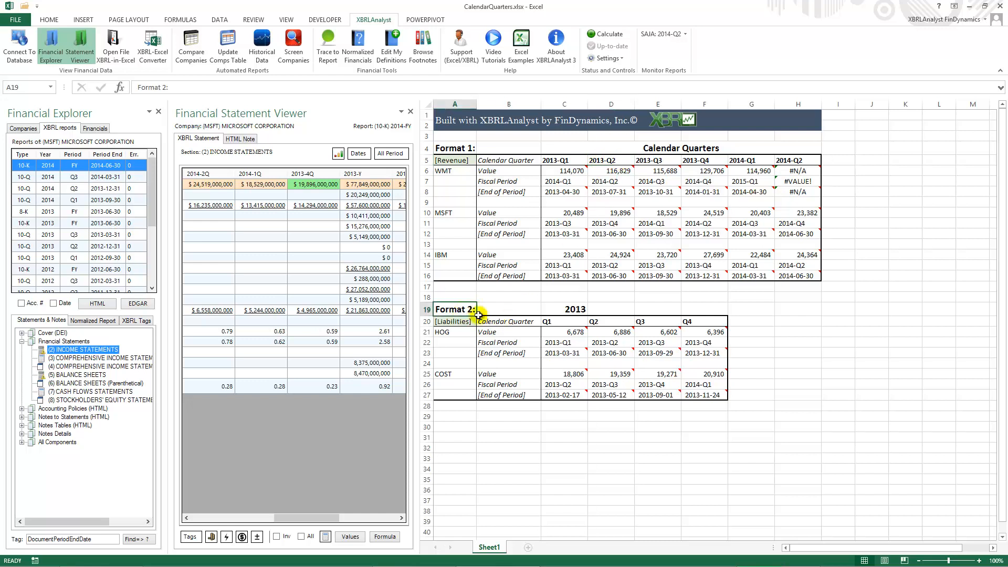
pyautogui.click(561, 333)
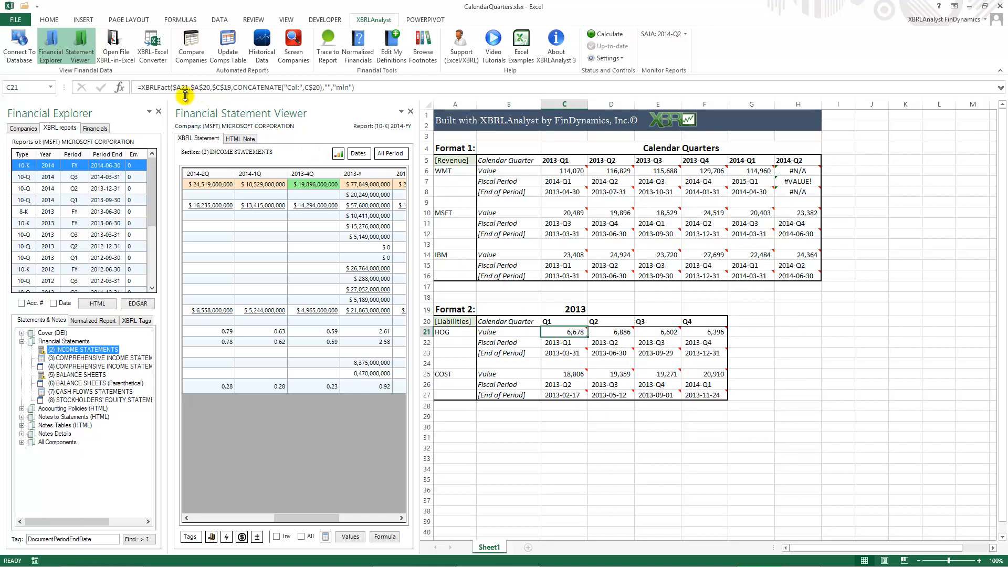
pyautogui.click(230, 89)
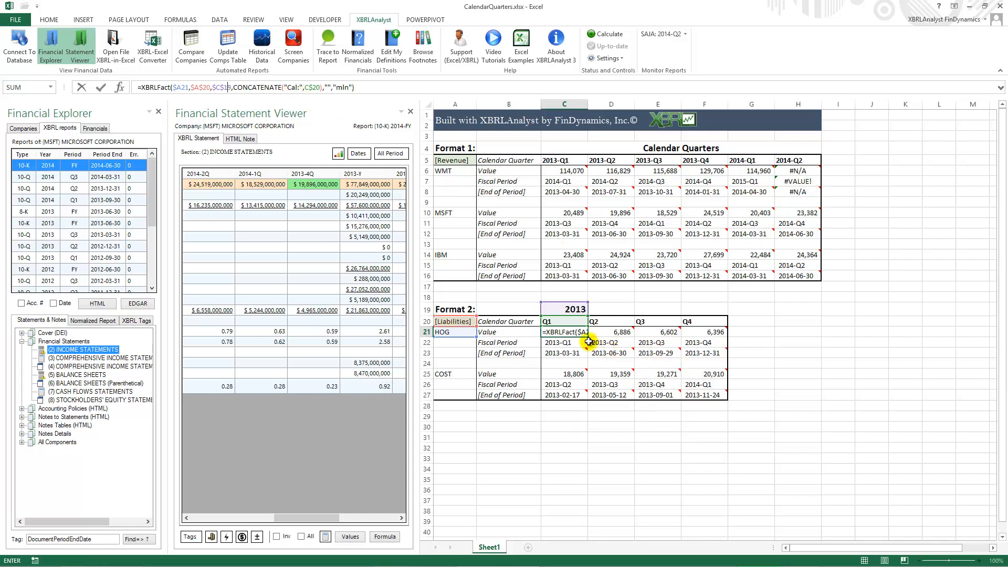
# Step: Set the year of the Format 2 liabilities table to 2012 so its values recalculate
pyautogui.click(578, 309)
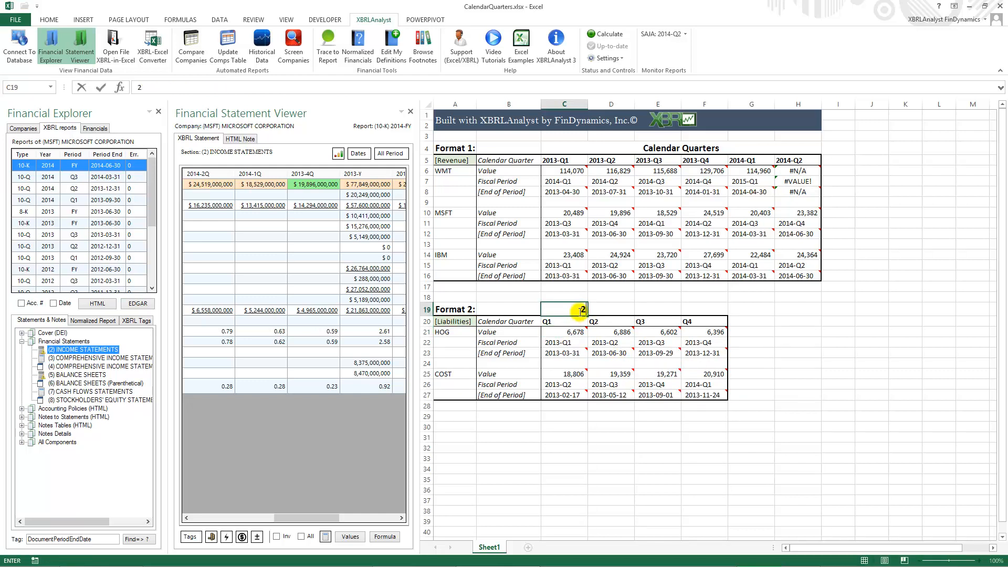
pyautogui.write('2012')
pyautogui.hotkey('ctrl', 'Return')
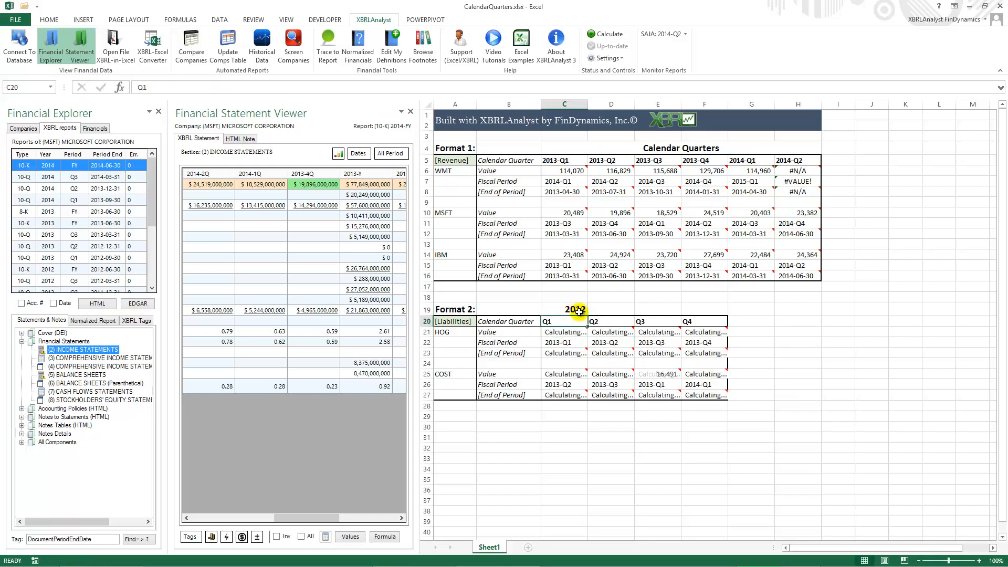
pyautogui.press('Return')
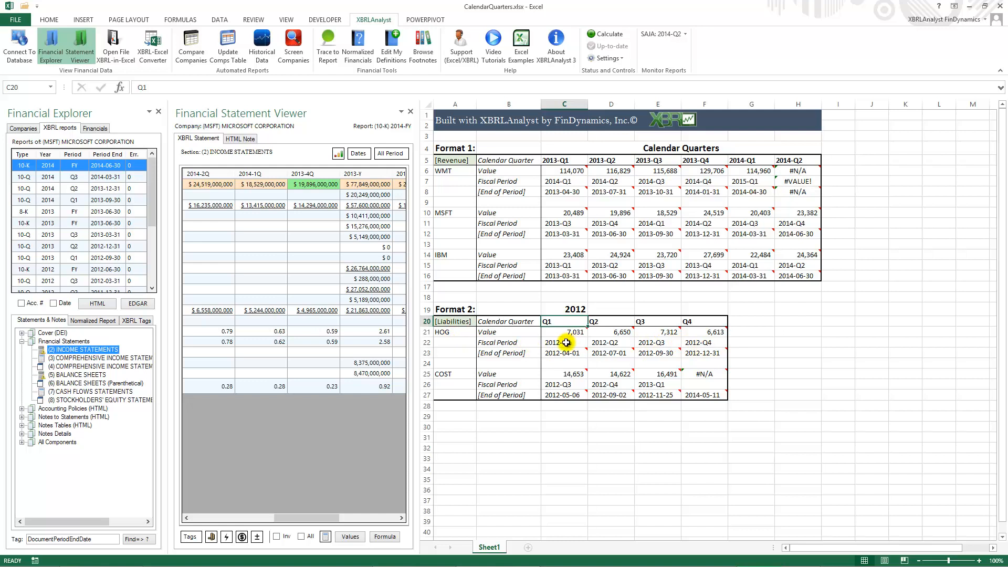
# Step: Check the recalculated end-of-period dates in the Format 2 table, including COST's Q2 date formula
pyautogui.moveTo(707, 356)
pyautogui.moveTo(609, 396)
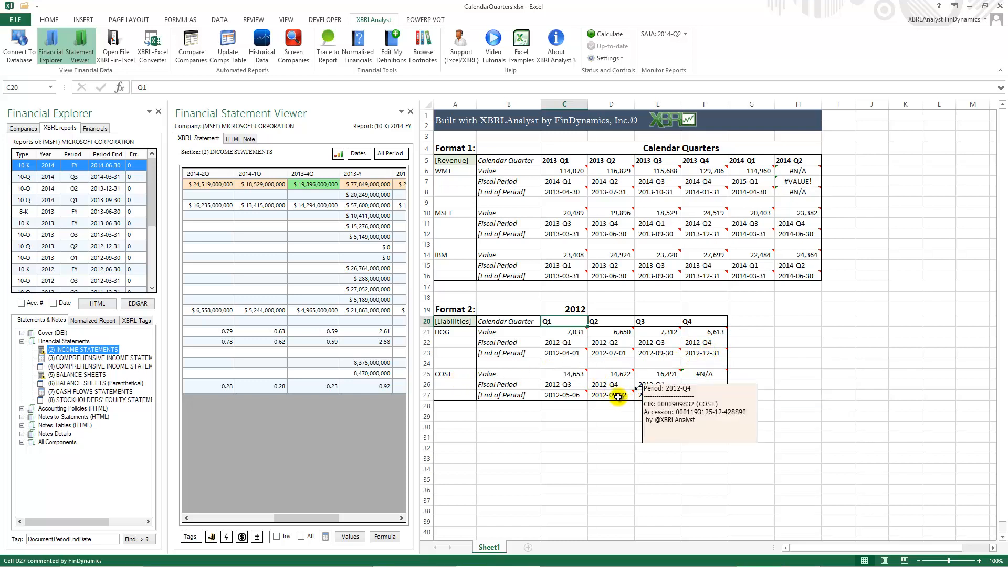
pyautogui.click(618, 396)
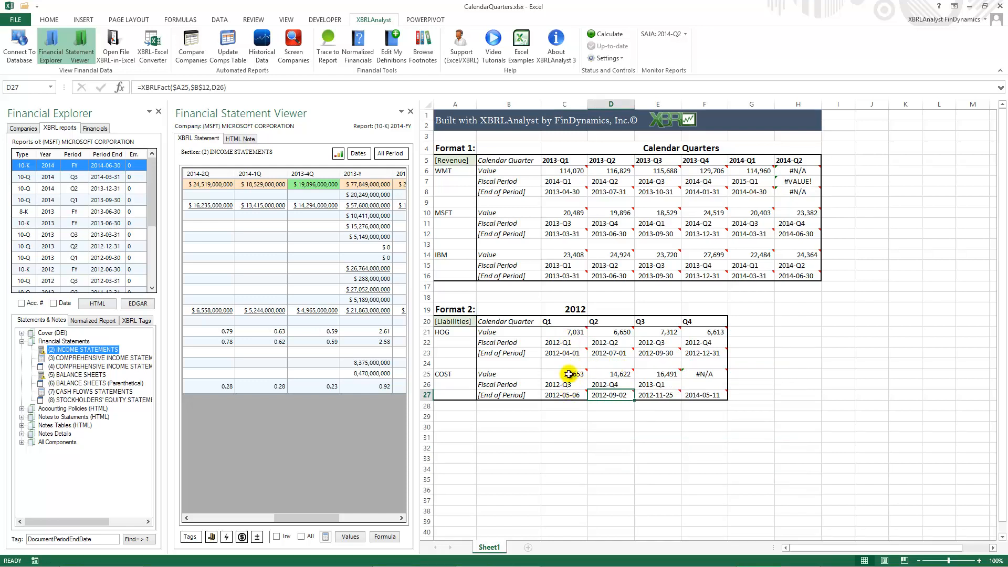
# Step: Inspect HOG's Q1 liabilities source details and browse the revenue, financial services and operating expense concepts in the normalized income statement list
pyautogui.moveTo(568, 378)
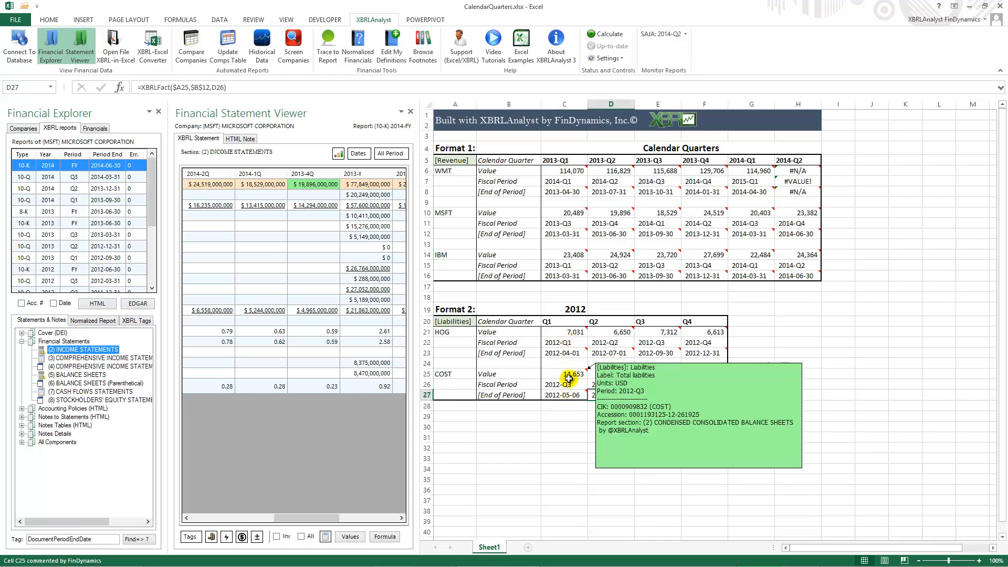
pyautogui.click(569, 332)
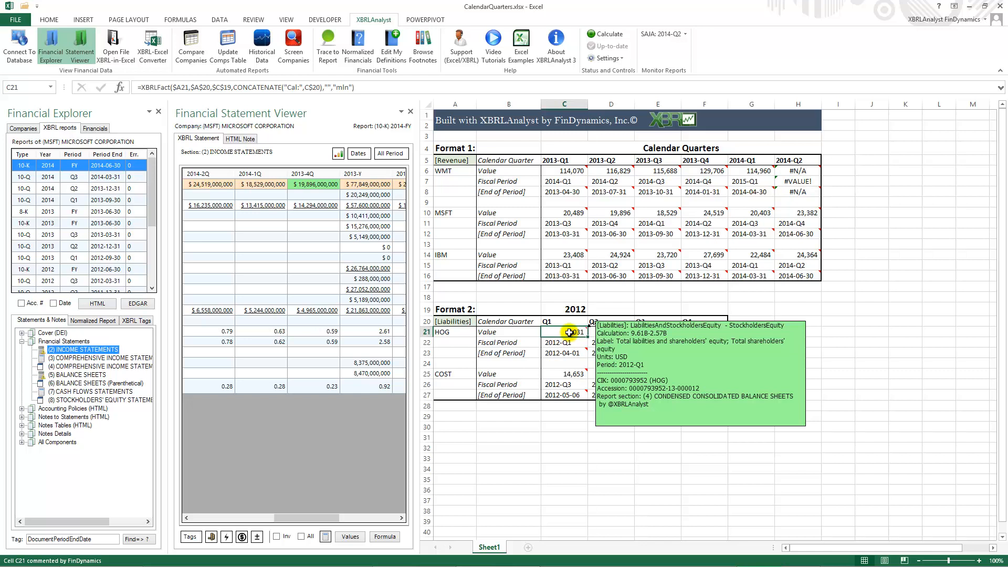
pyautogui.click(360, 58)
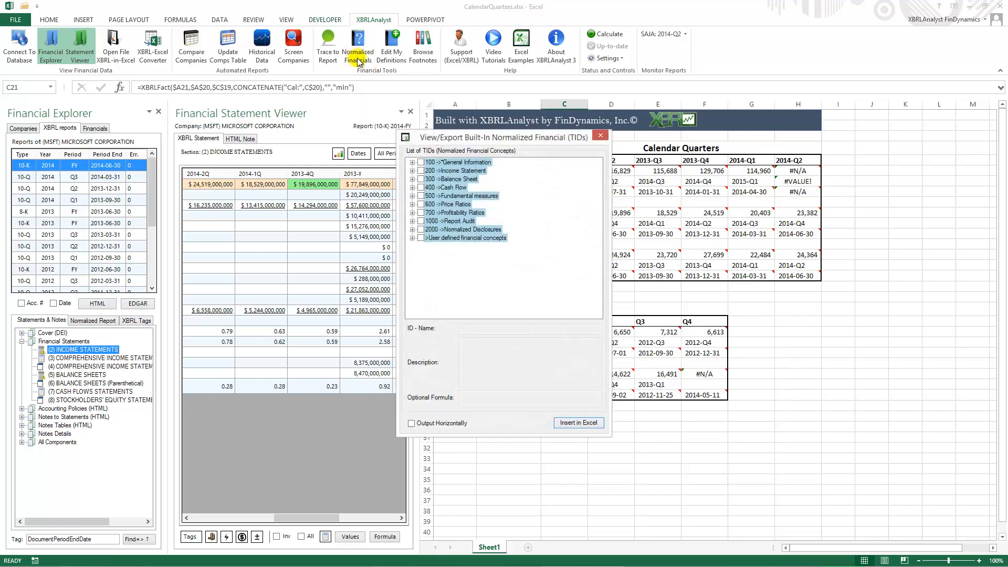
pyautogui.click(412, 171)
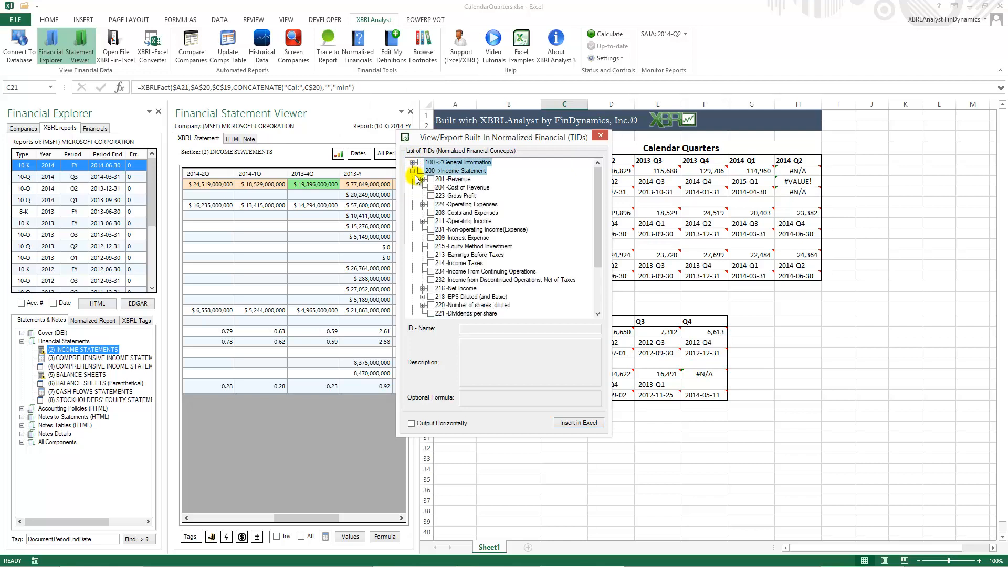
pyautogui.click(423, 179)
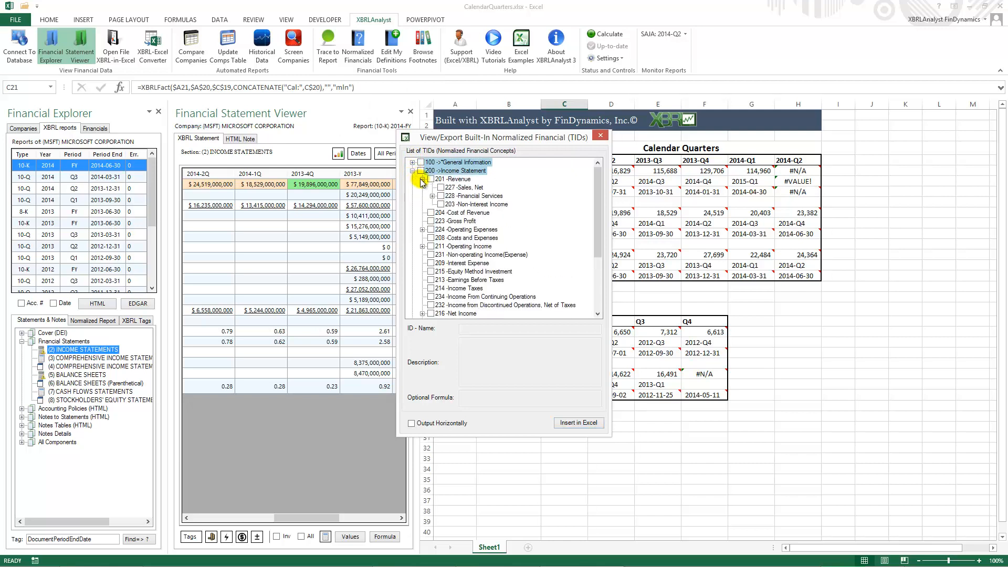
pyautogui.click(432, 196)
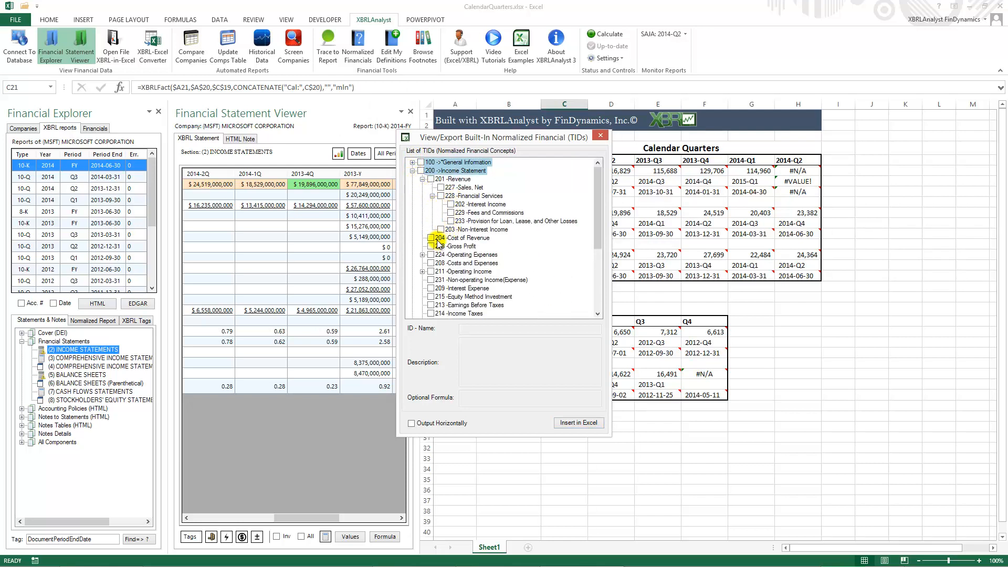
pyautogui.click(422, 255)
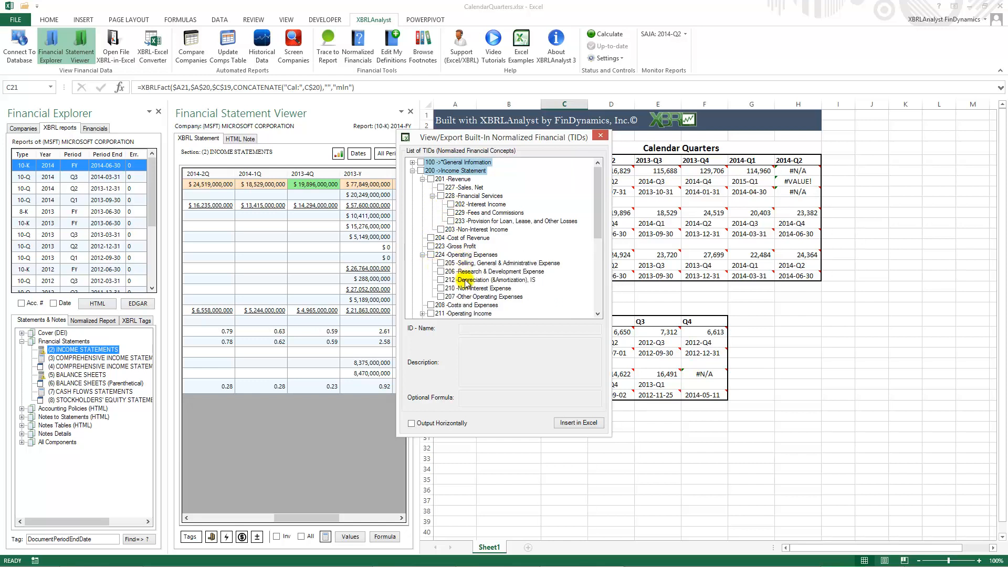
# Step: Review the remaining normalized concept categories, including the individual Normalized Disclosures, and close the list
pyautogui.scroll(-2, 452, 265)
pyautogui.scroll(-6, 451, 266)
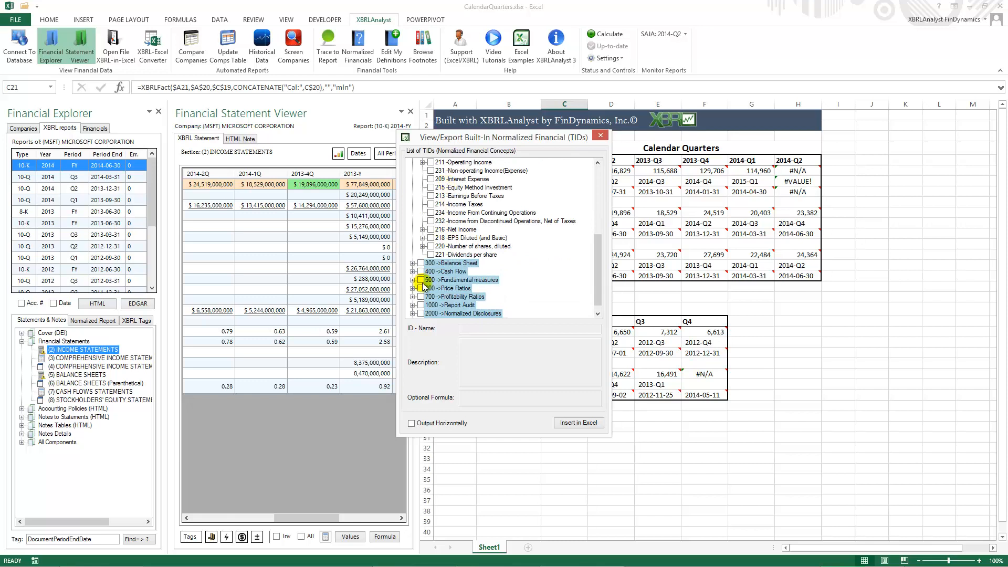
pyautogui.scroll(-1, 417, 267)
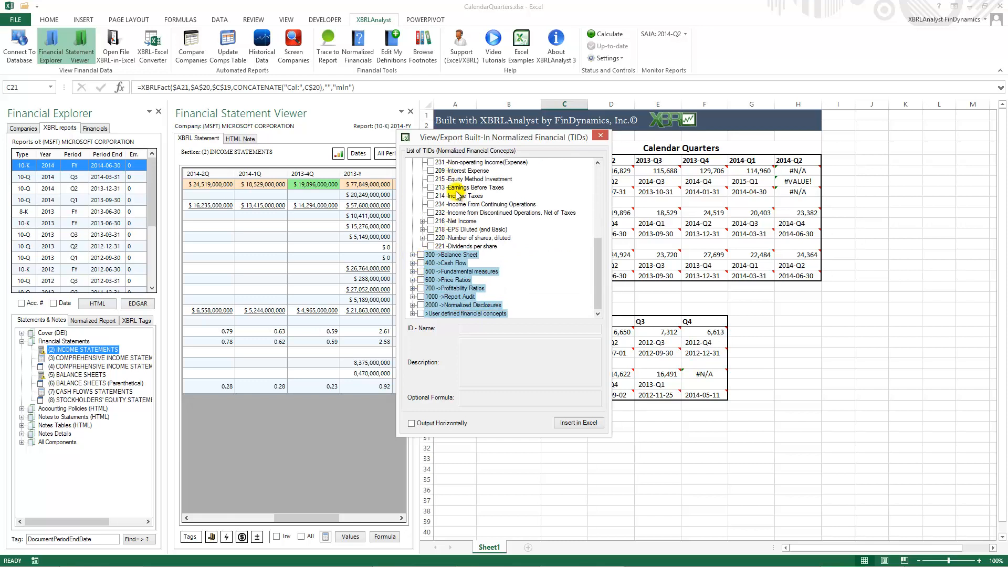
pyautogui.click(412, 305)
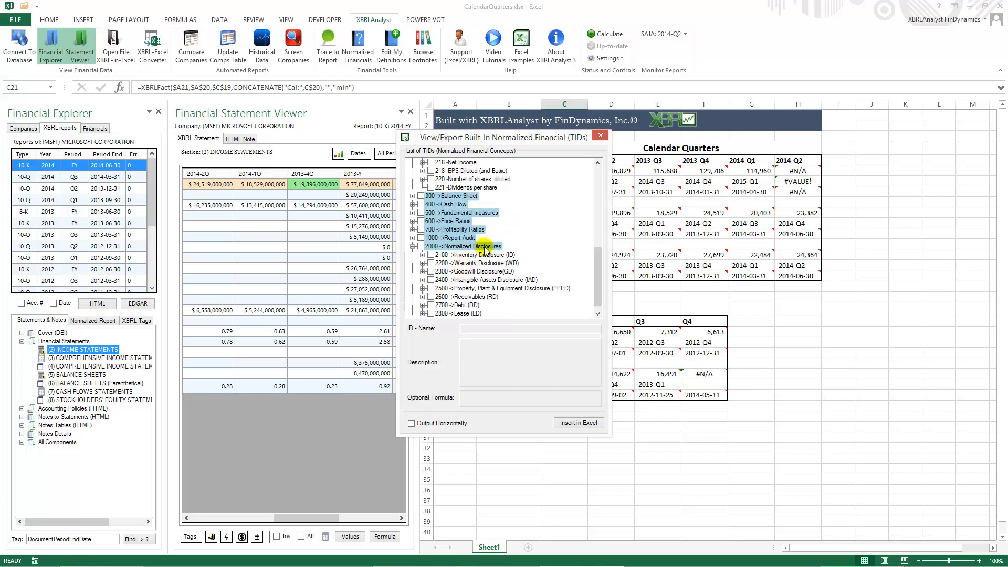
pyautogui.scroll(-1, 458, 271)
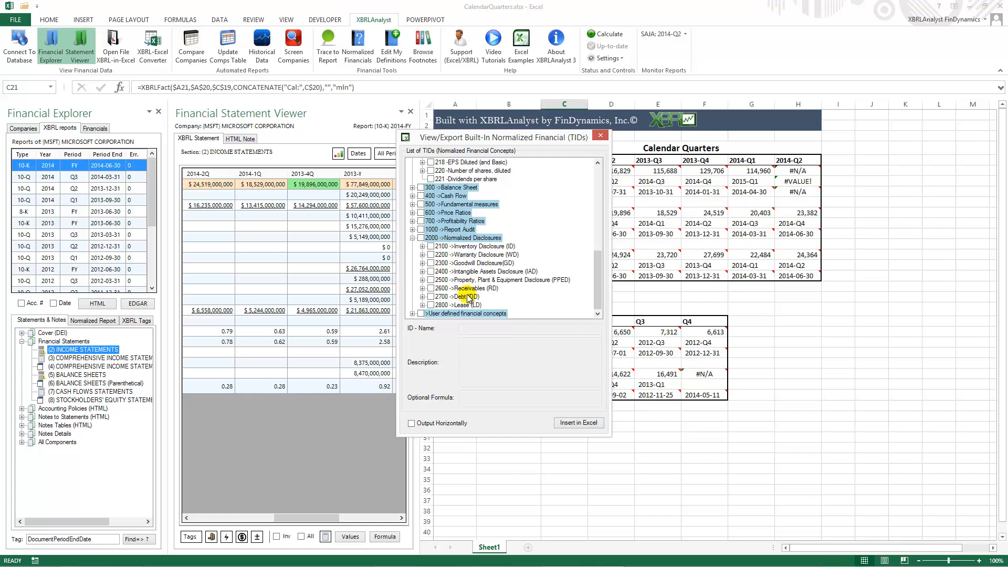
pyautogui.click(600, 135)
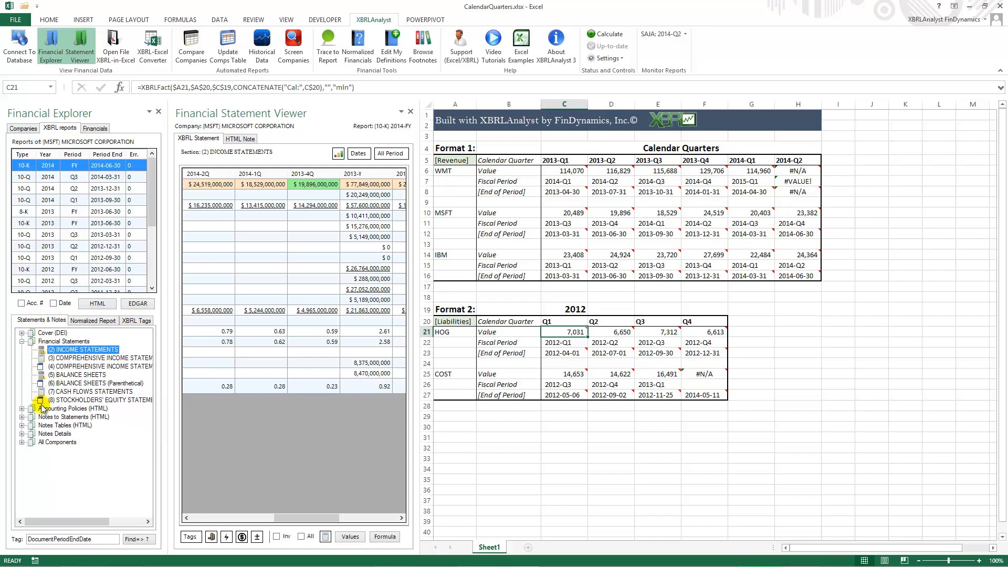
# Step: Display MSFT's Normalized Income Statement with its tag column and widen the statement viewer to show more periods
pyautogui.click(144, 323)
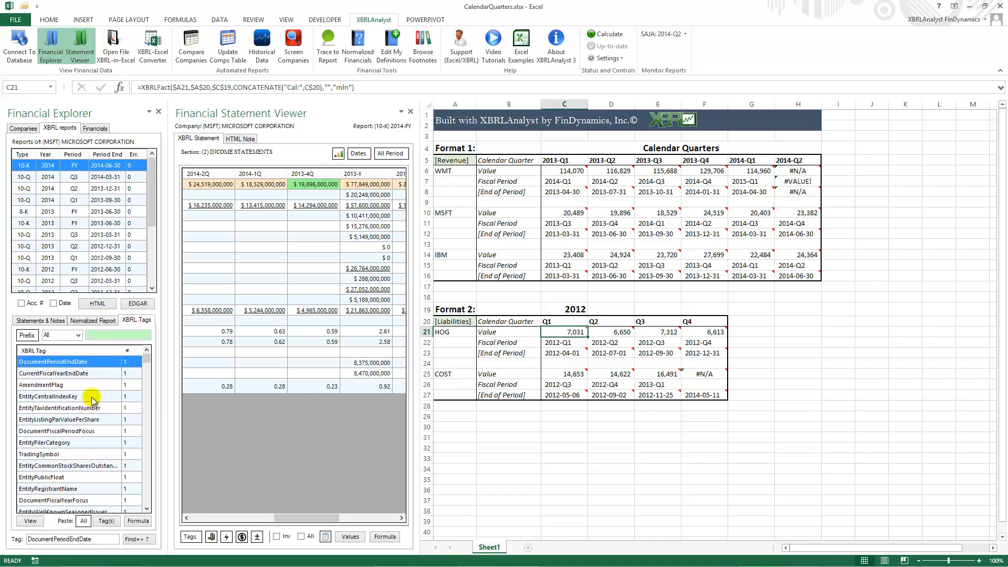
pyautogui.click(90, 322)
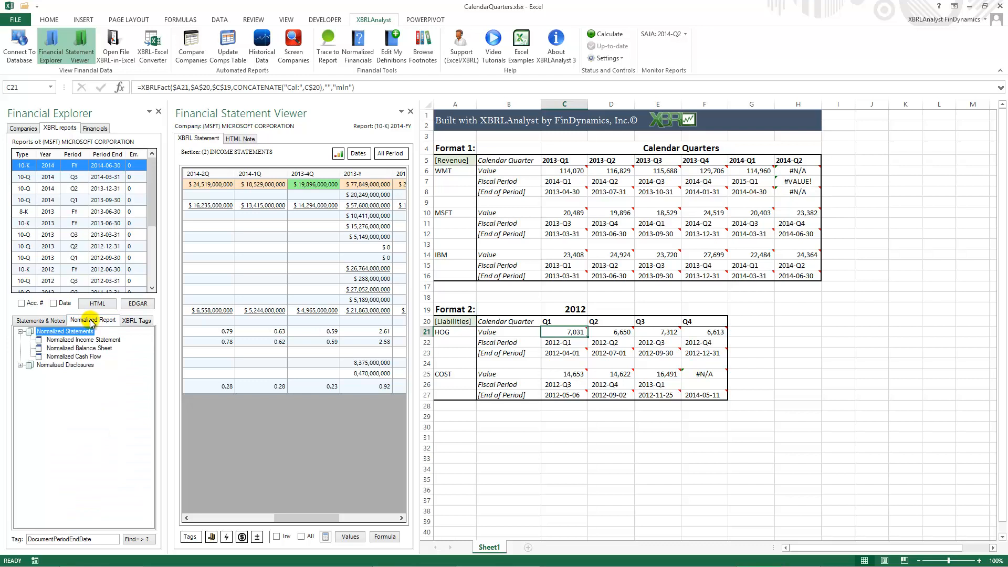
pyautogui.click(69, 340)
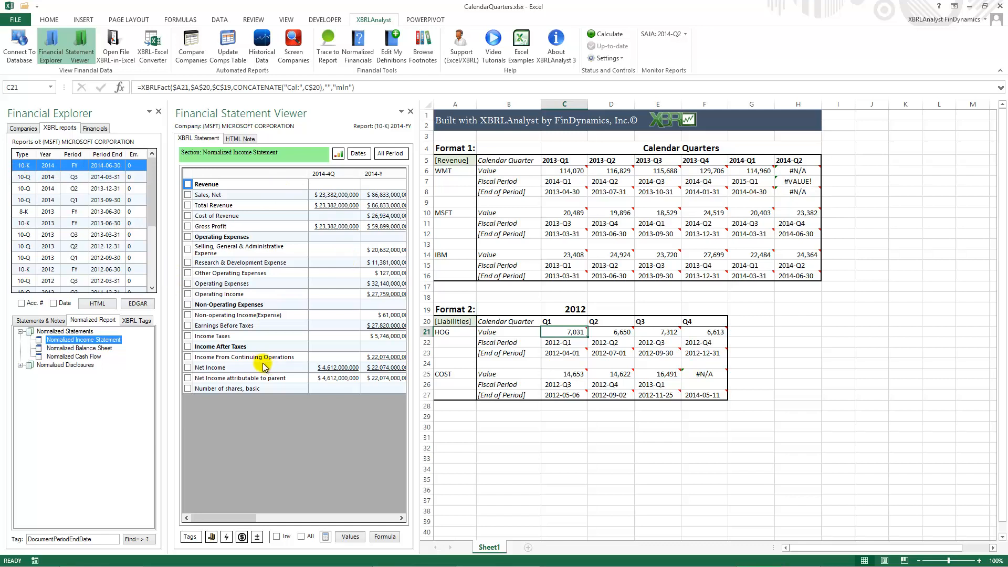
pyautogui.click(190, 537)
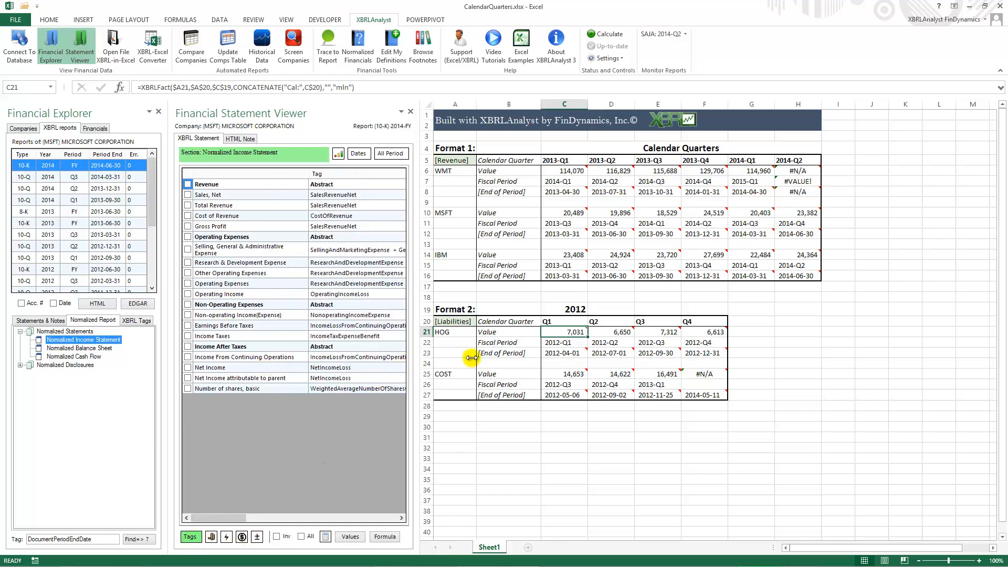
pyautogui.moveTo(471, 357); pyautogui.dragTo(501, 357)
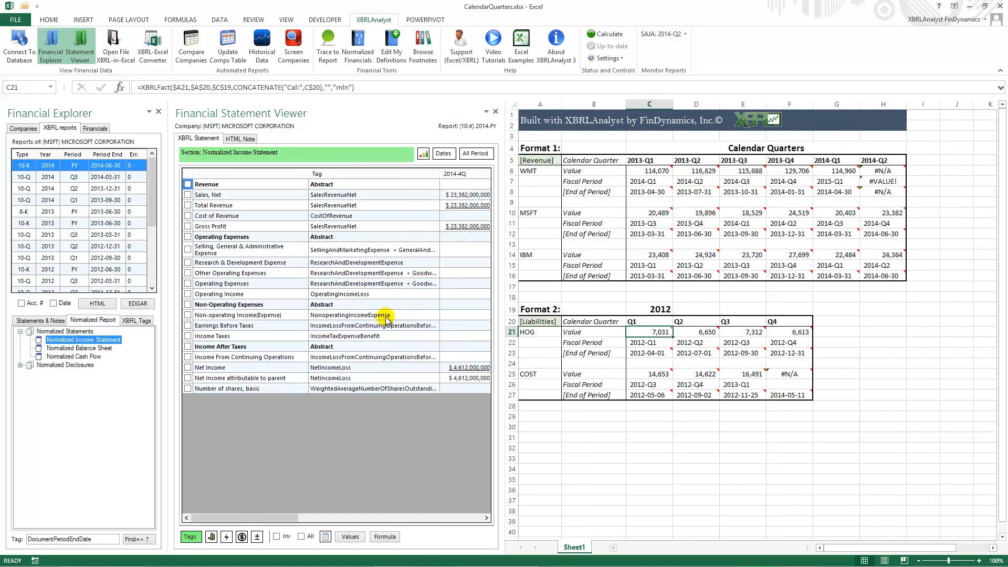
pyautogui.moveTo(503, 355); pyautogui.dragTo(602, 333)
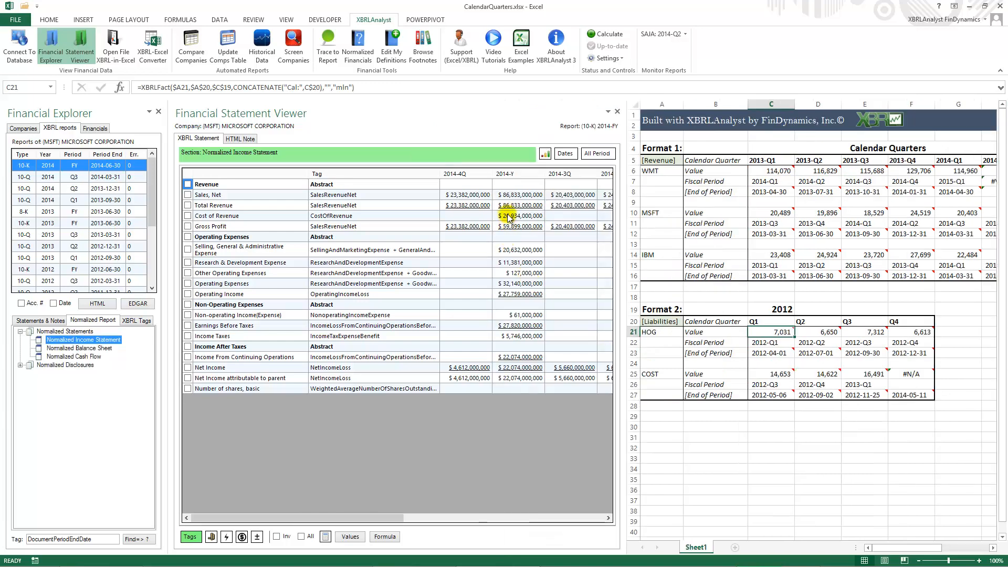
# Step: Trace the normalized 2014-Y Cost of Revenue value to the originally reported income statement and return to the normalized report
pyautogui.rightClick(509, 217)
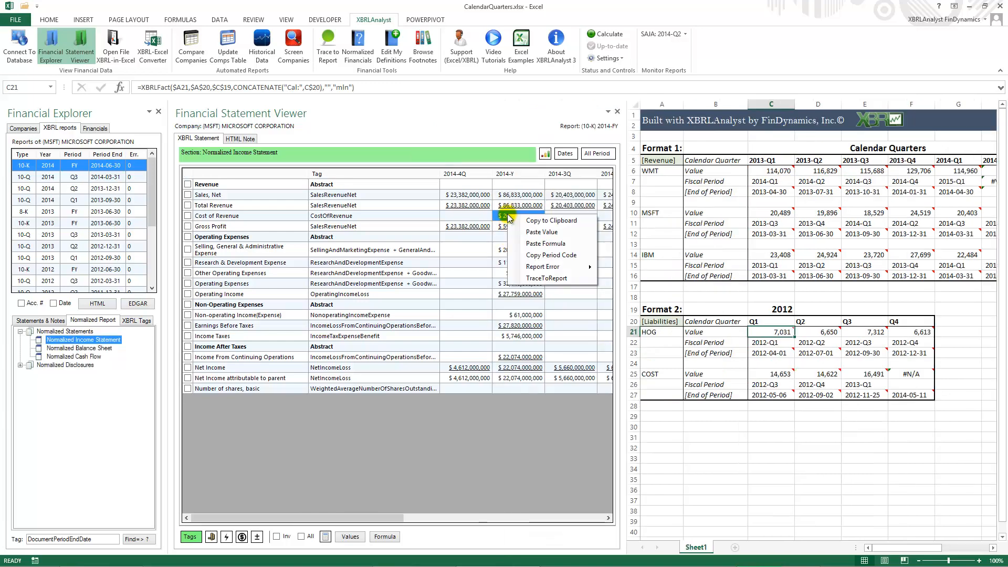
pyautogui.click(536, 279)
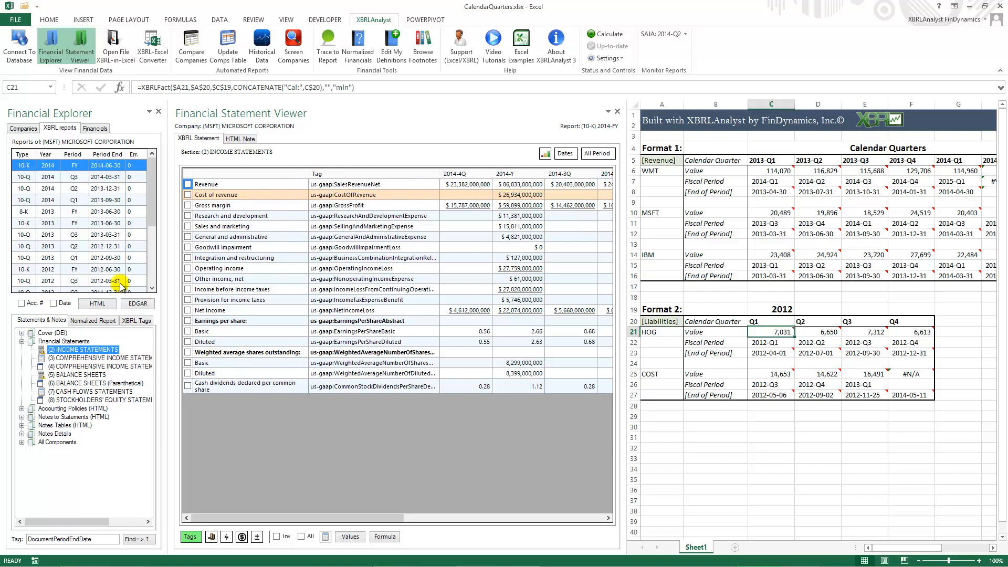
pyautogui.click(112, 322)
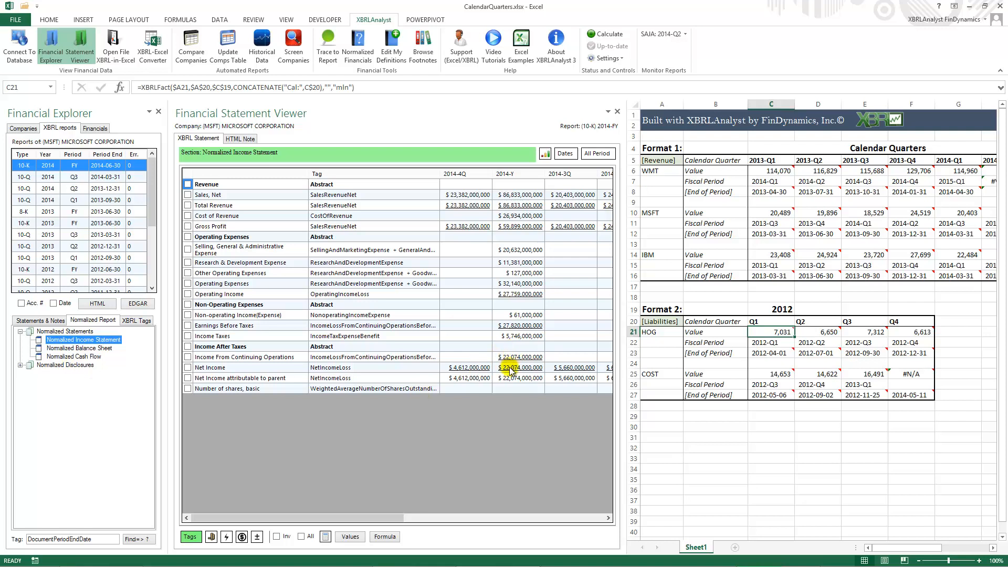
# Step: Insert formulas for MSFT's normalized 2014-Y Net Income in C31 and its reported 2014-4Q basic earnings per share in B31
pyautogui.moveTo(512, 370); pyautogui.dragTo(779, 437)
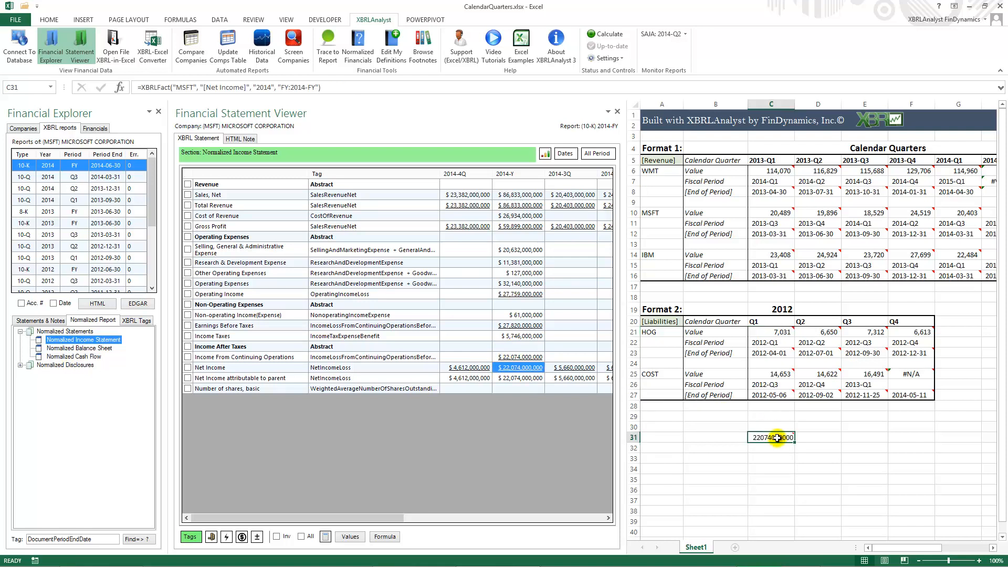
pyautogui.click(53, 321)
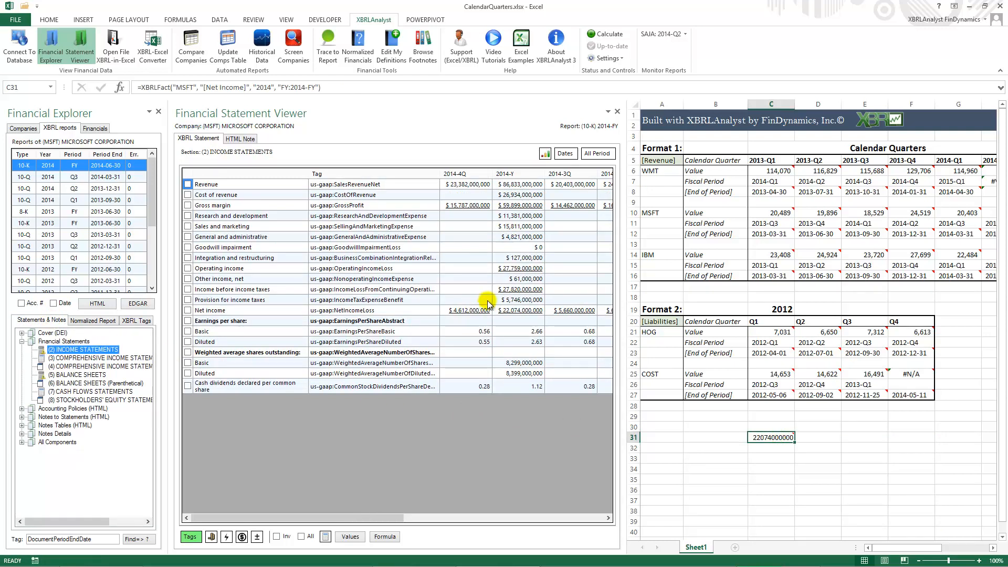
pyautogui.moveTo(479, 331); pyautogui.dragTo(725, 442)
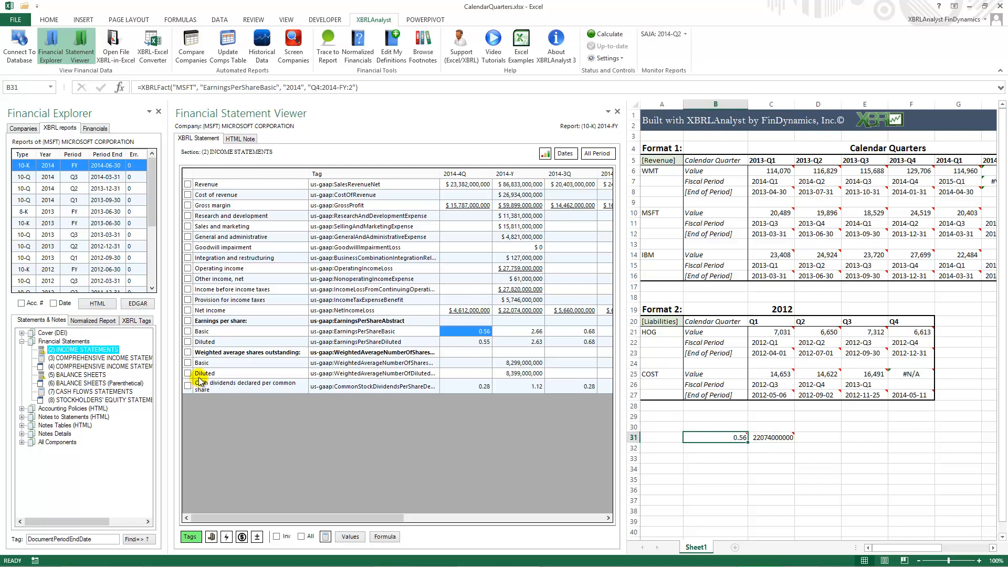
# Step: List the available Normalized Disclosures and display MSFT's Normalized Inventory Disclosure
pyautogui.click(101, 321)
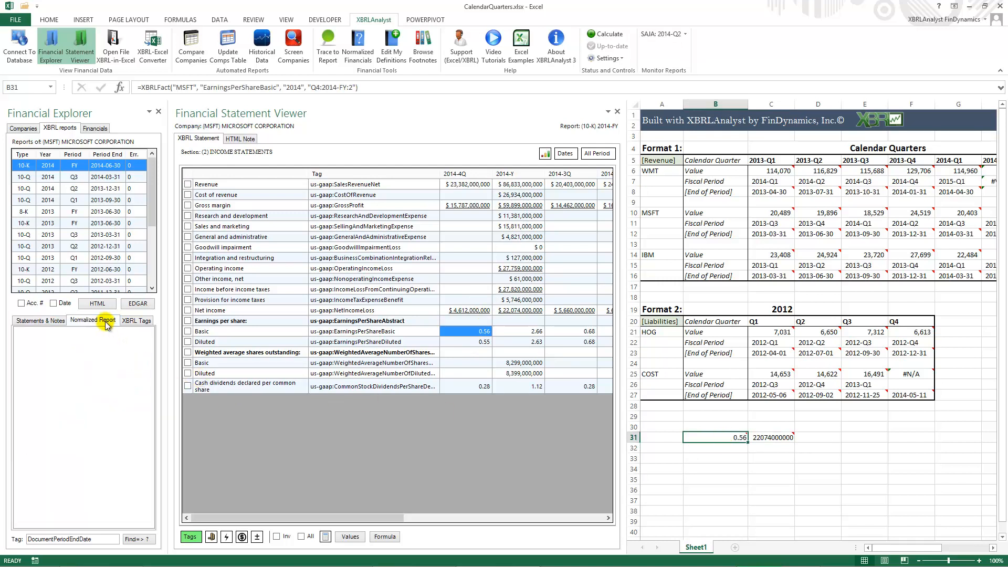
pyautogui.click(20, 365)
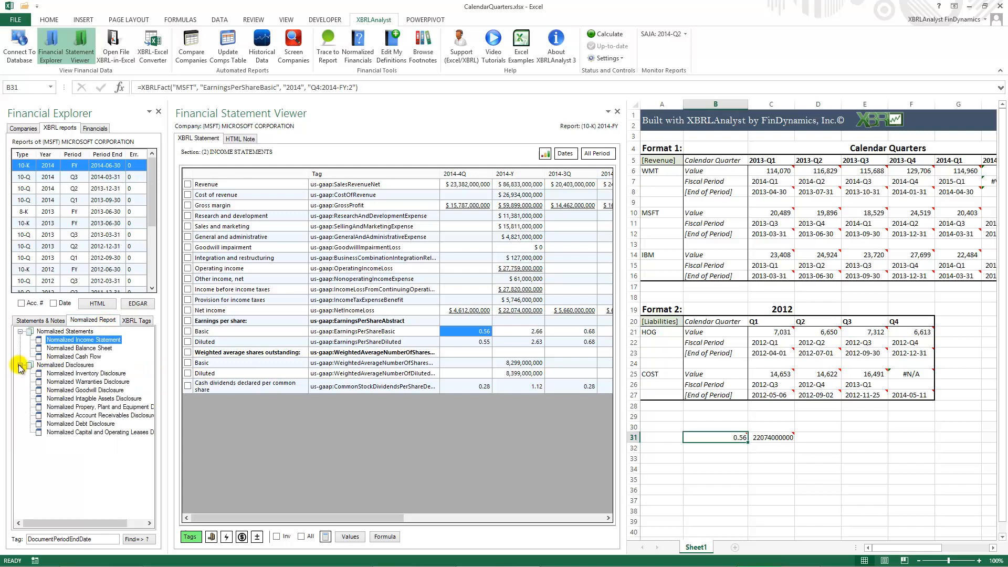
pyautogui.click(80, 373)
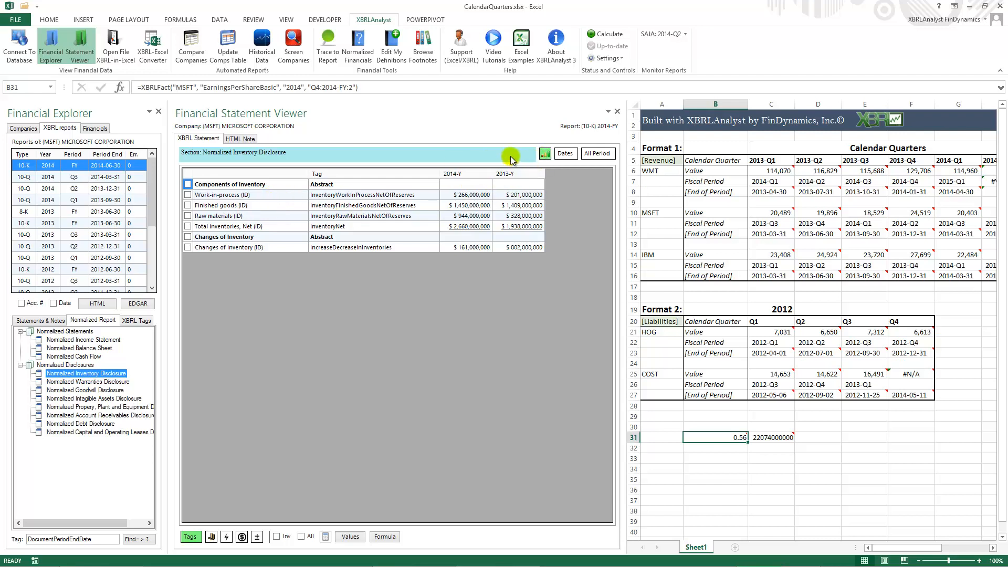
# Step: Chart work-in-process and finished goods inventory over the full period history in a widened chart, and close it
pyautogui.click(545, 154)
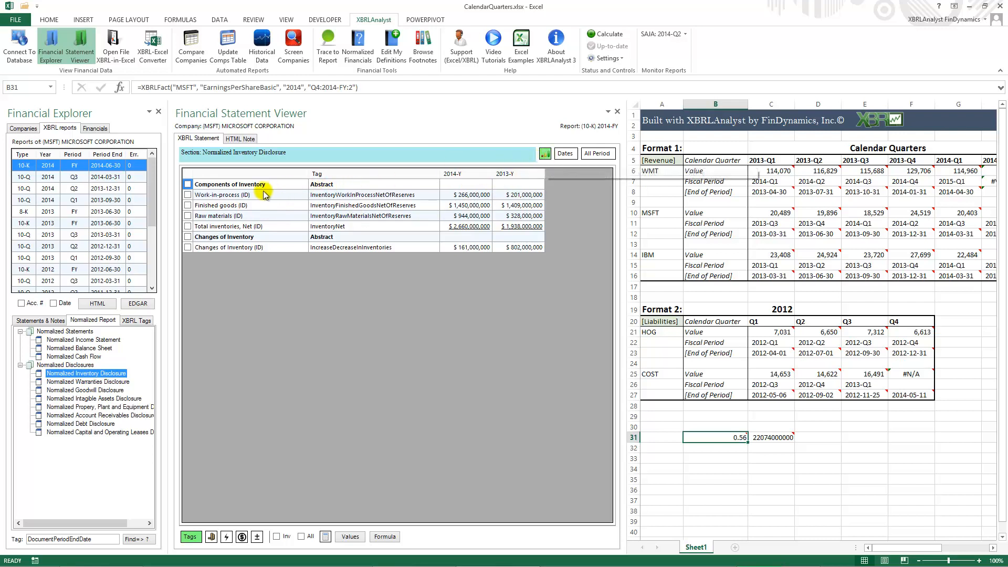
pyautogui.click(245, 195)
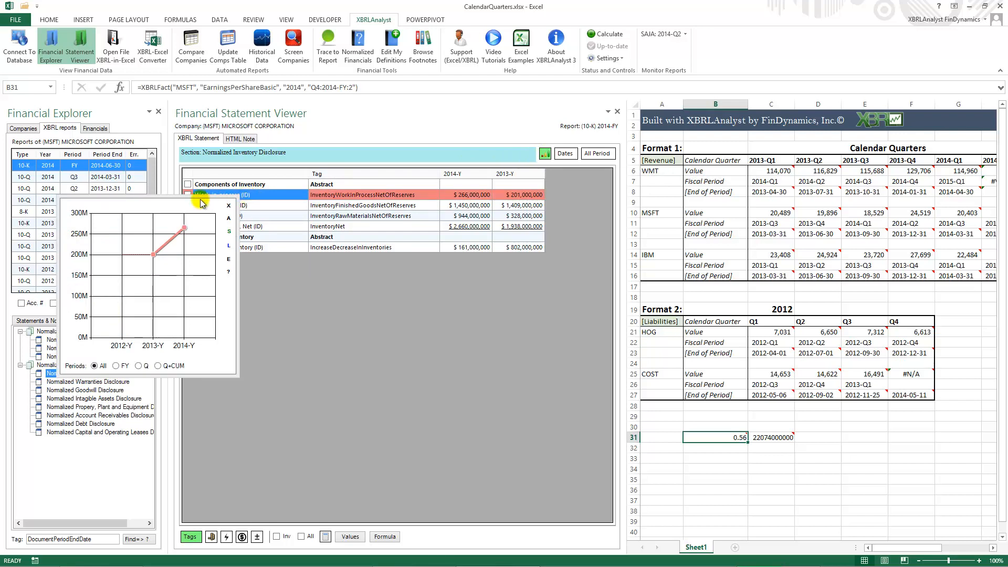
pyautogui.moveTo(202, 203); pyautogui.dragTo(397, 279)
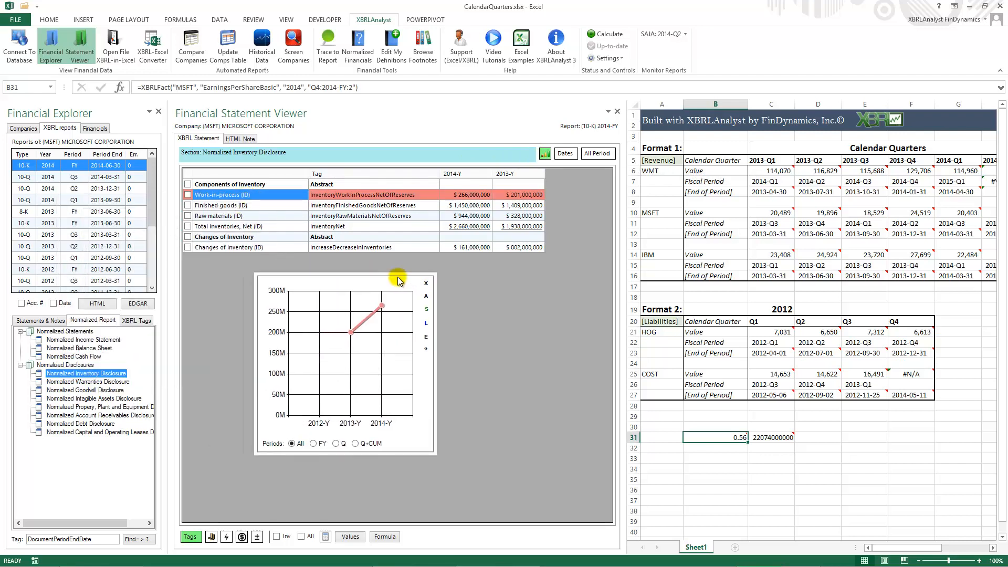
pyautogui.click(426, 298)
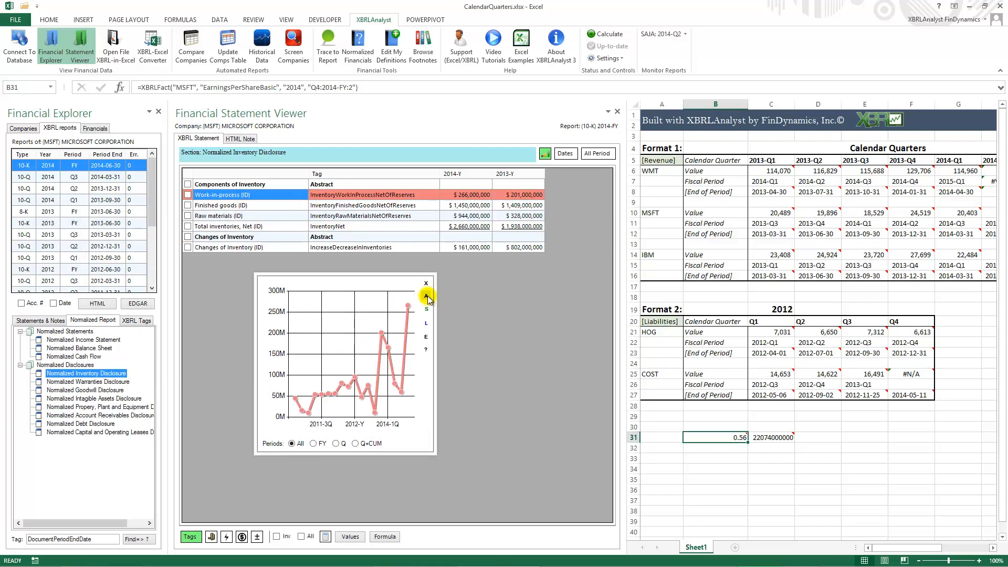
pyautogui.moveTo(436, 327); pyautogui.dragTo(550, 324)
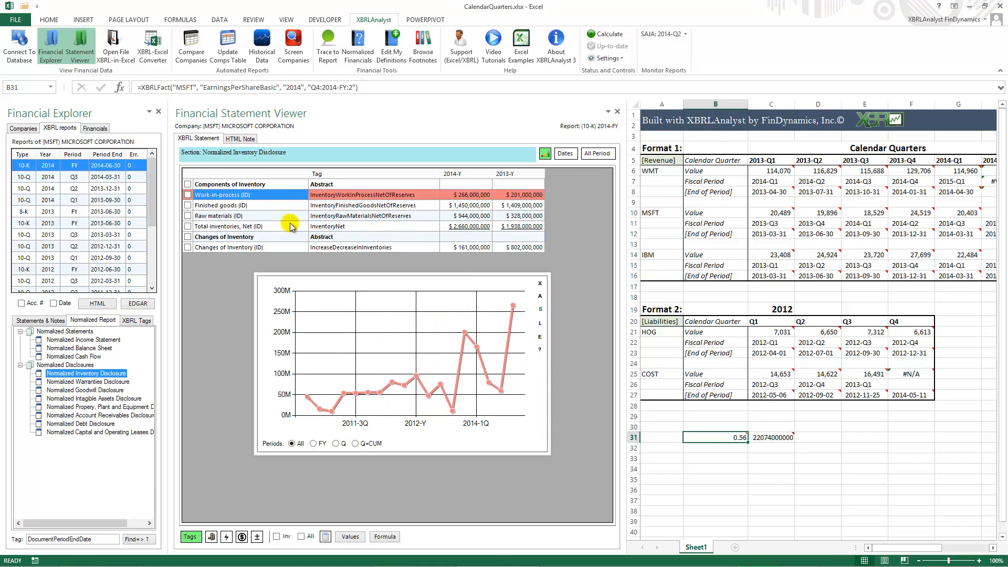
pyautogui.click(251, 208)
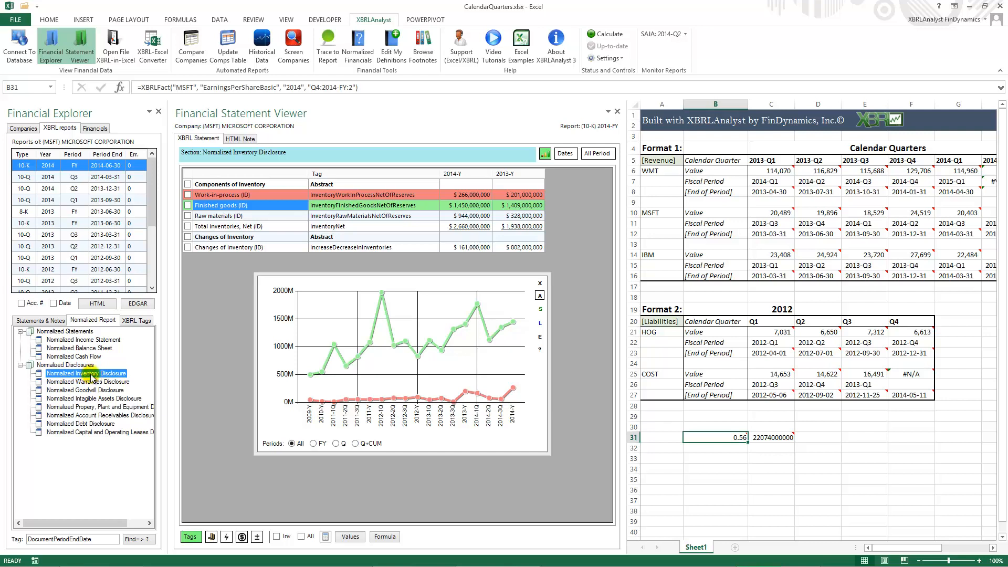
pyautogui.click(540, 284)
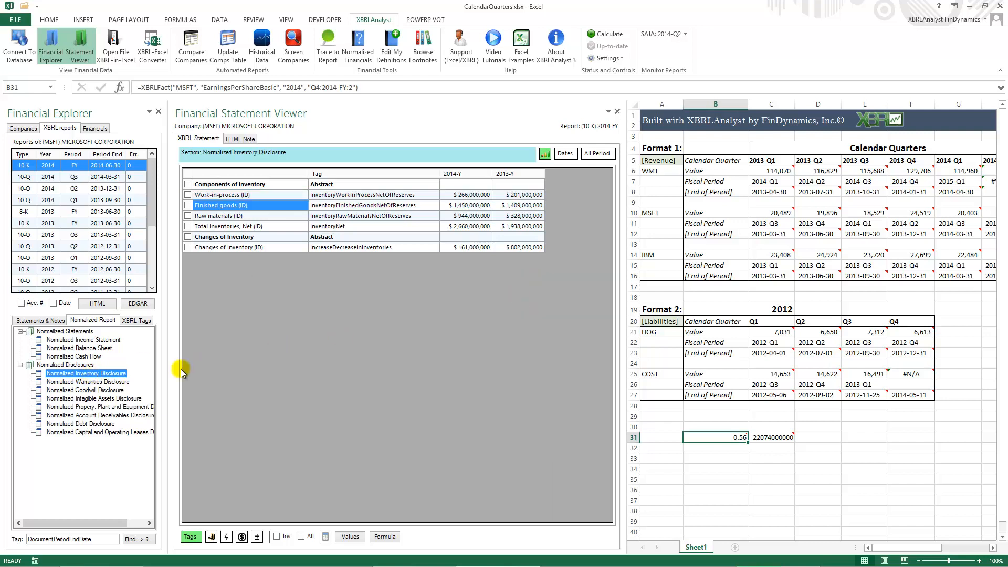
# Step: Display MSFT's Normalized Property, Plant and Equipment Disclosure
pyautogui.click(68, 406)
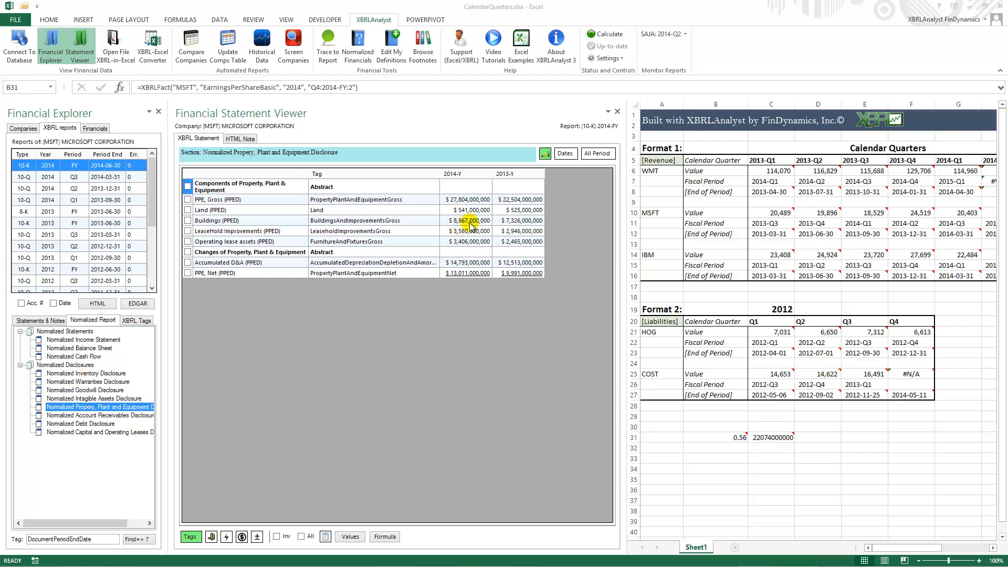
# Step: Trace the 2014-Y operating lease assets value to its reported section, widen Financial Explorer, and return to the normalized disclosure
pyautogui.rightClick(471, 242)
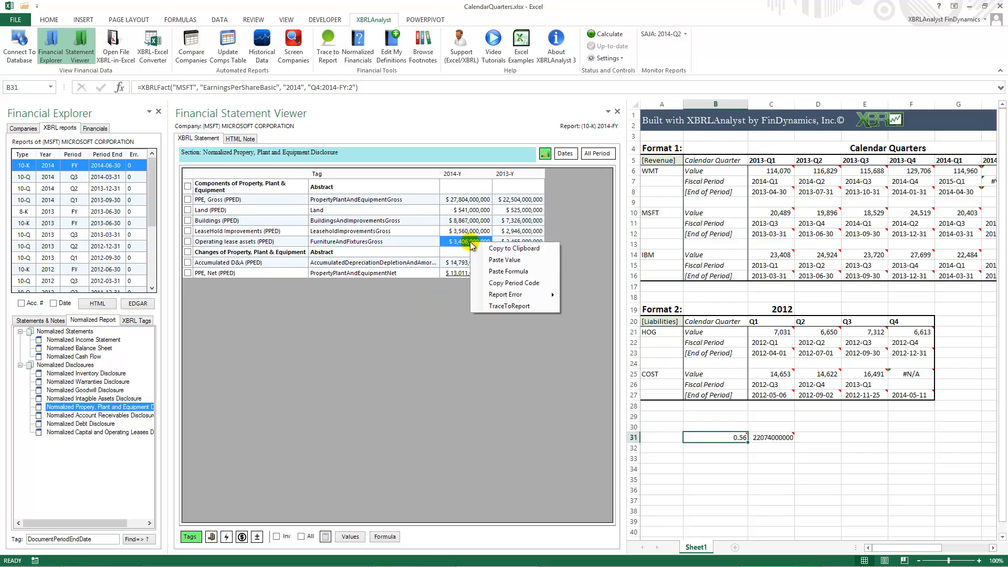
pyautogui.click(505, 308)
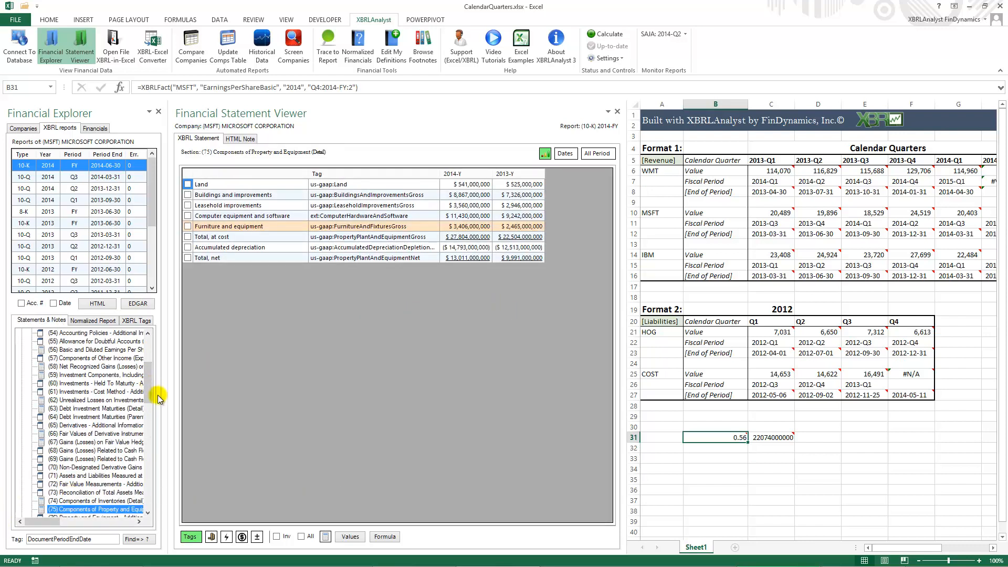
pyautogui.moveTo(165, 408); pyautogui.dragTo(219, 401)
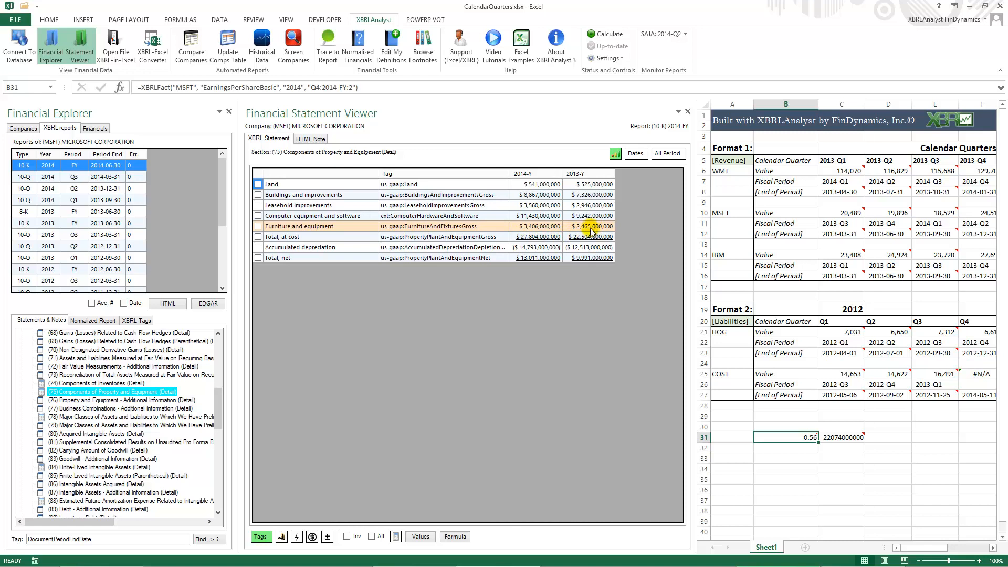
pyautogui.click(100, 321)
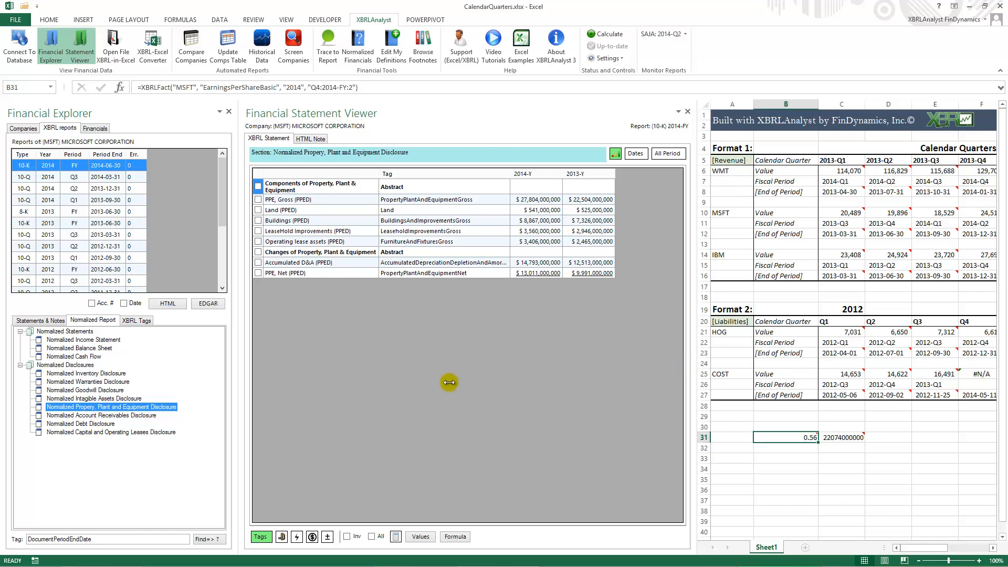
# Step: Narrow the Financial Statement Viewer, inspect the XBRLFact arguments and function help for WMT's 2013-Q2 revenue in D6, and close both
pyautogui.moveTo(449, 383); pyautogui.dragTo(443, 378)
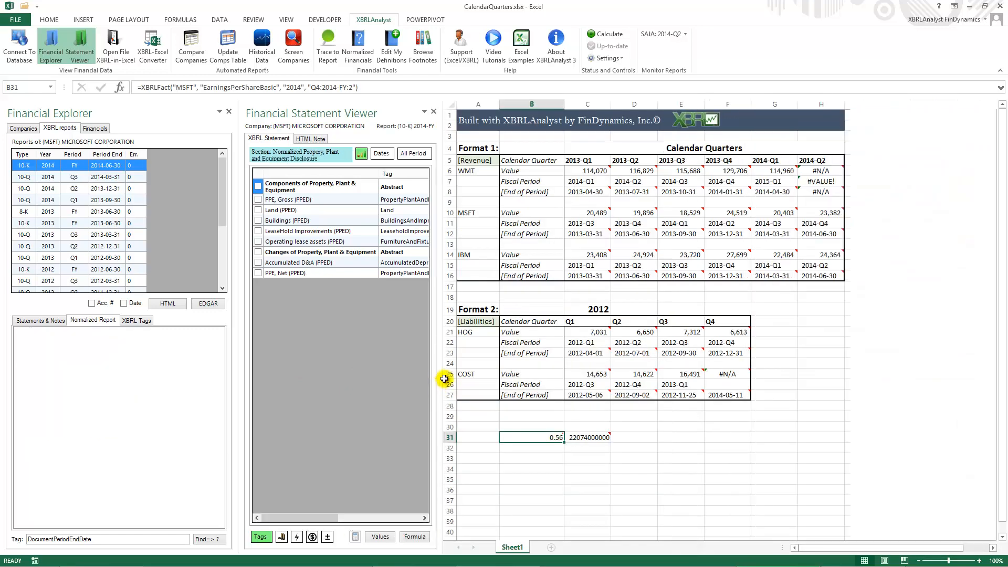
pyautogui.click(650, 170)
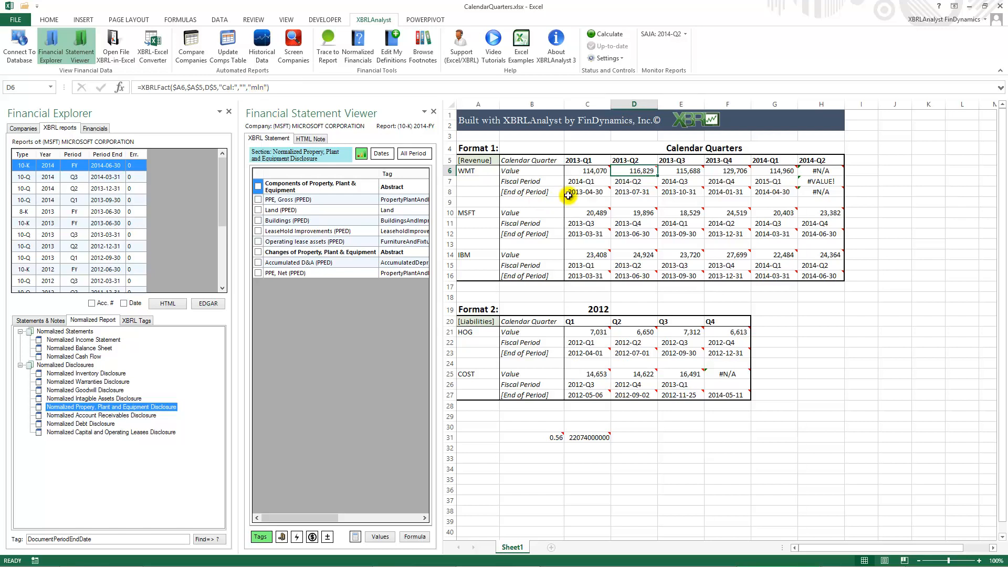
pyautogui.moveTo(604, 202)
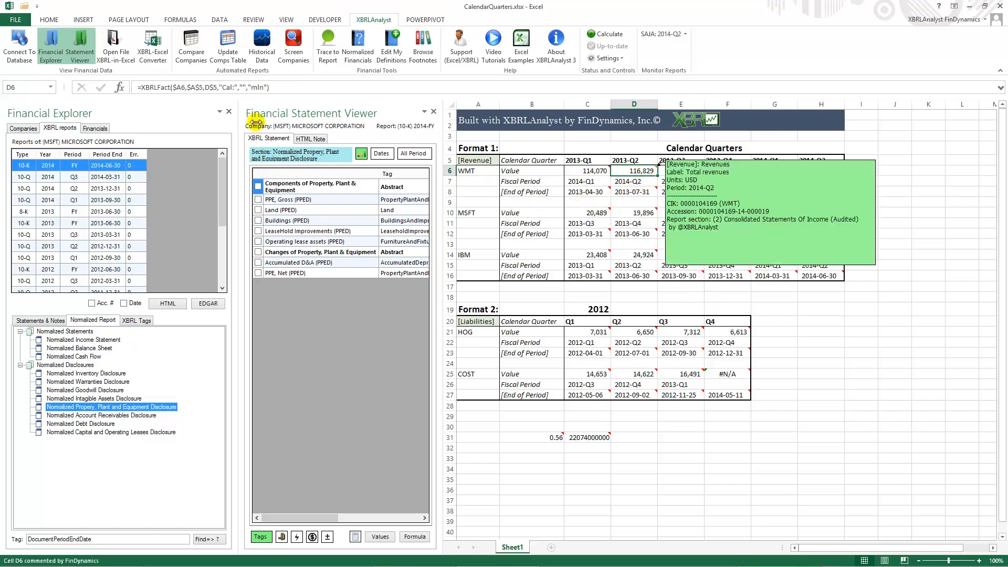
pyautogui.click(165, 88)
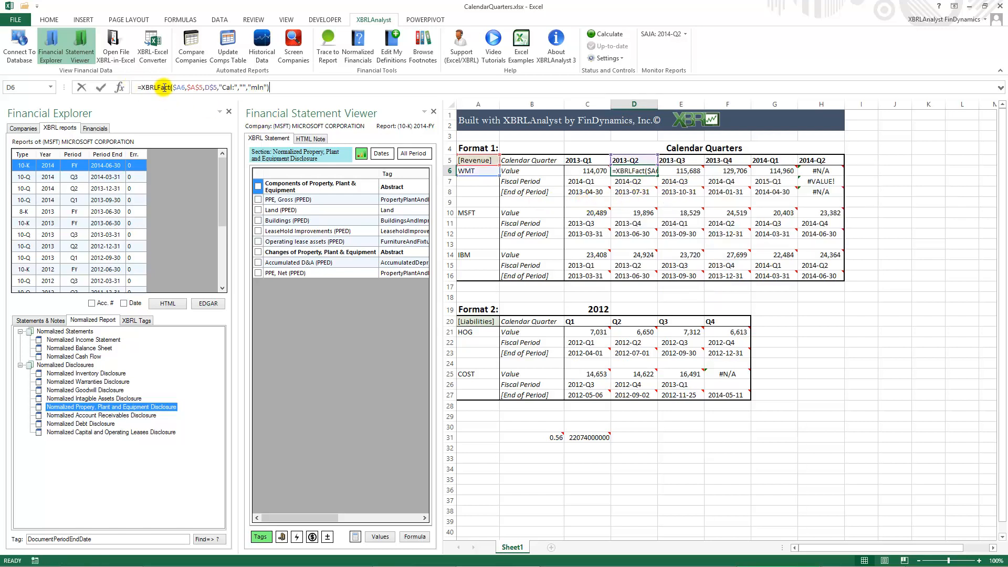
pyautogui.click(120, 89)
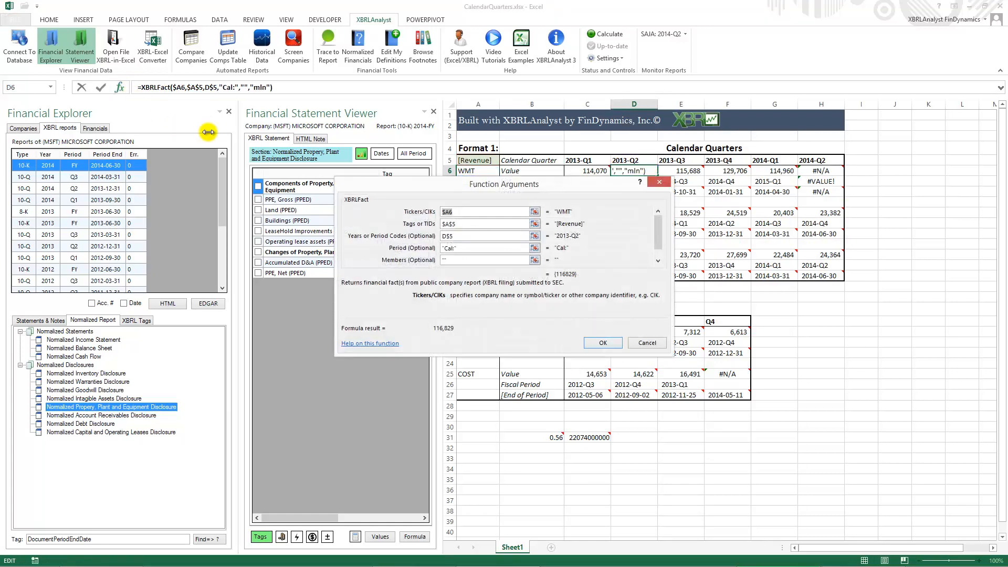
pyautogui.click(367, 344)
pyautogui.click(863, 11)
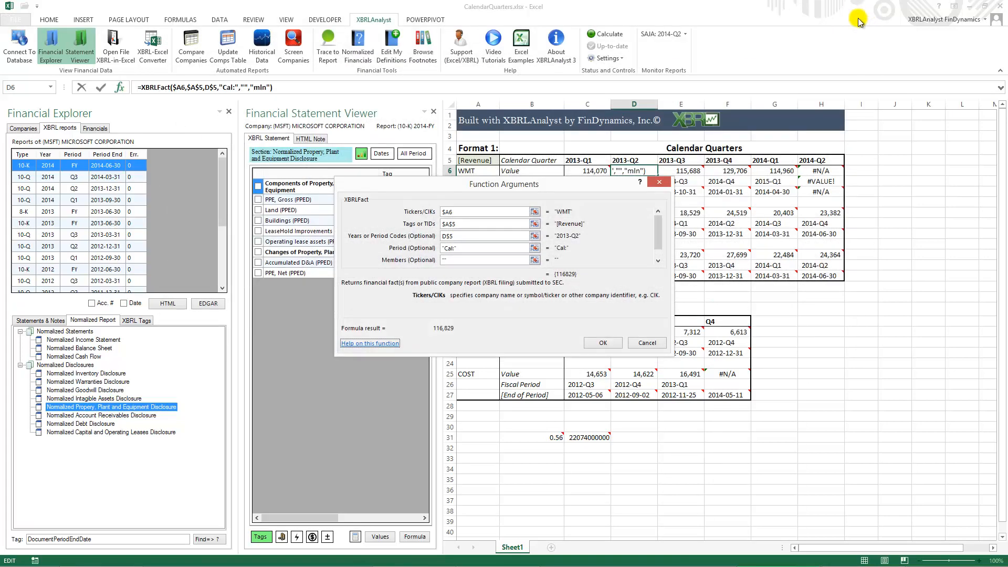
pyautogui.click(665, 183)
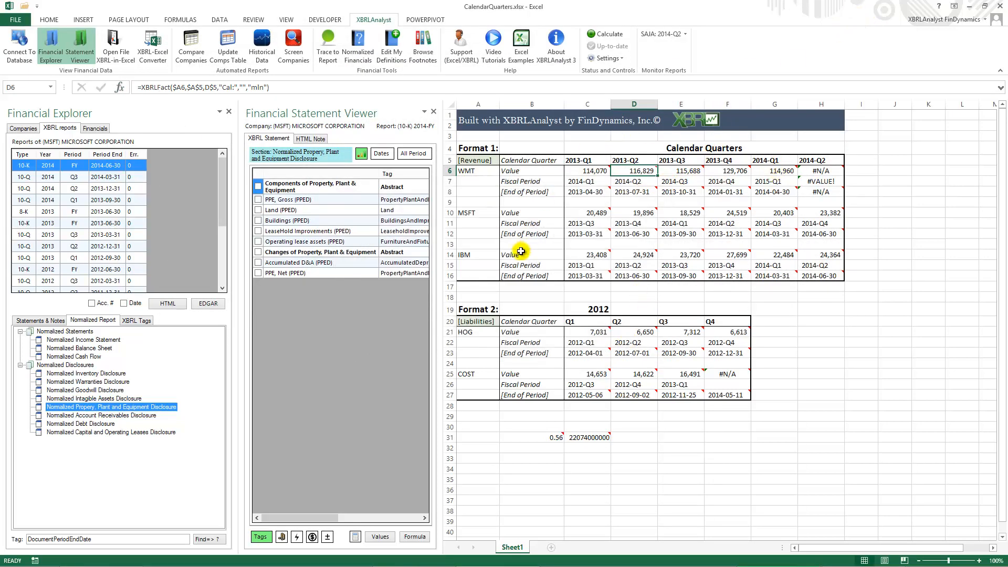
# Step: Close the Financial Statement Viewer and switch to the FinDynamics website in the browser
pyautogui.click(434, 113)
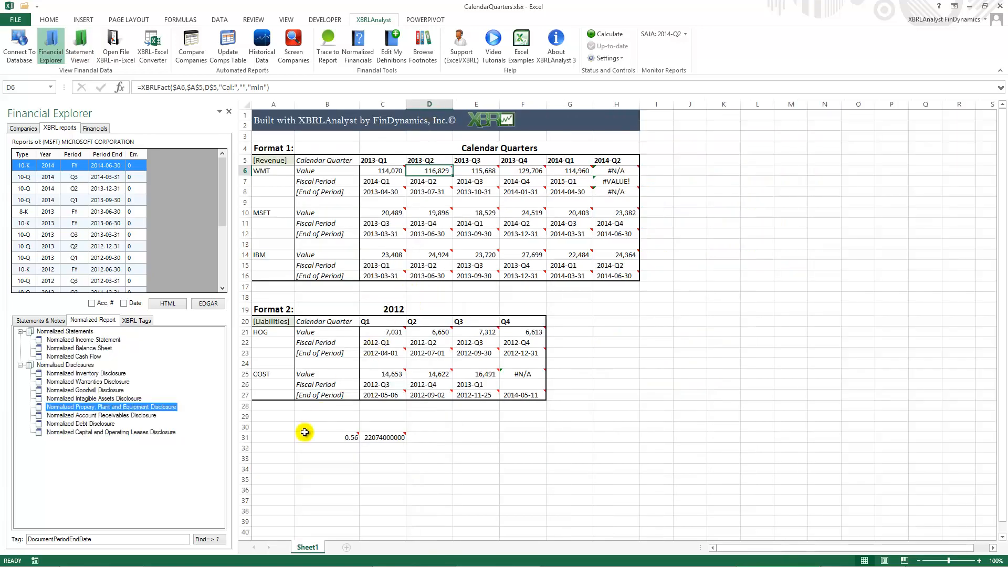
pyautogui.moveTo(227, 563)
pyautogui.click(102, 556)
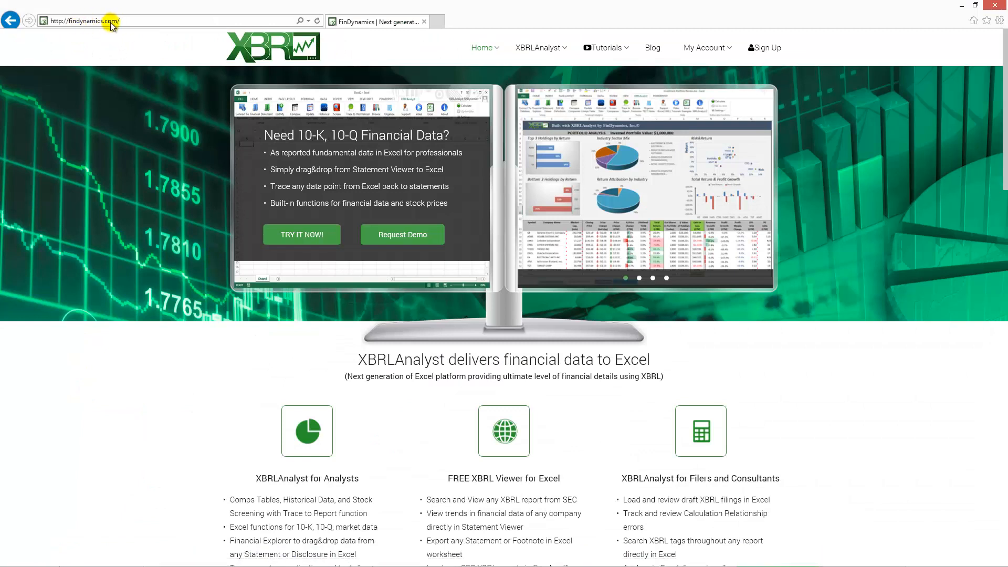
# Step: Open the website's Excel Examples and Templates page and filter the examples to Basic Analysis
pyautogui.moveTo(612, 51)
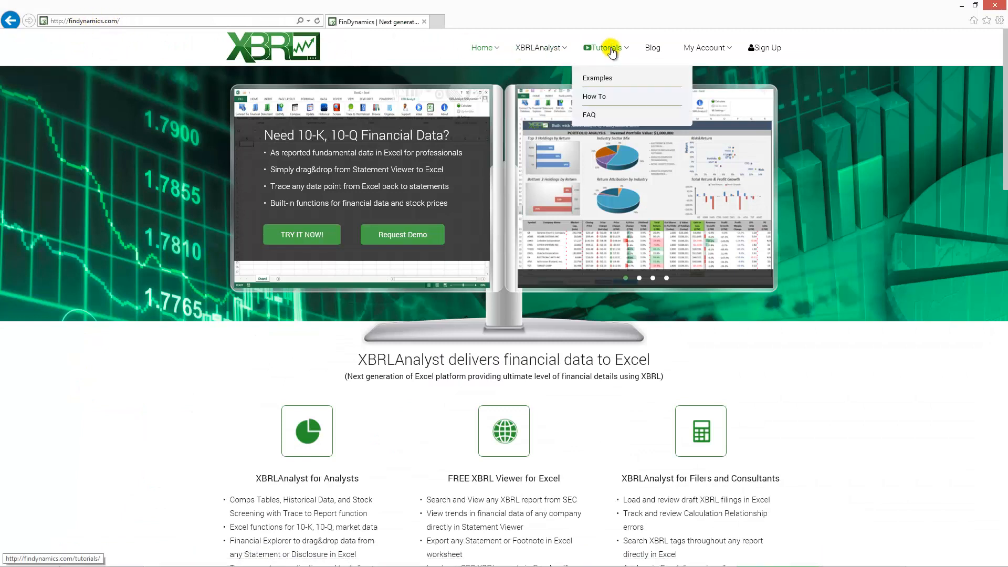
pyautogui.click(602, 83)
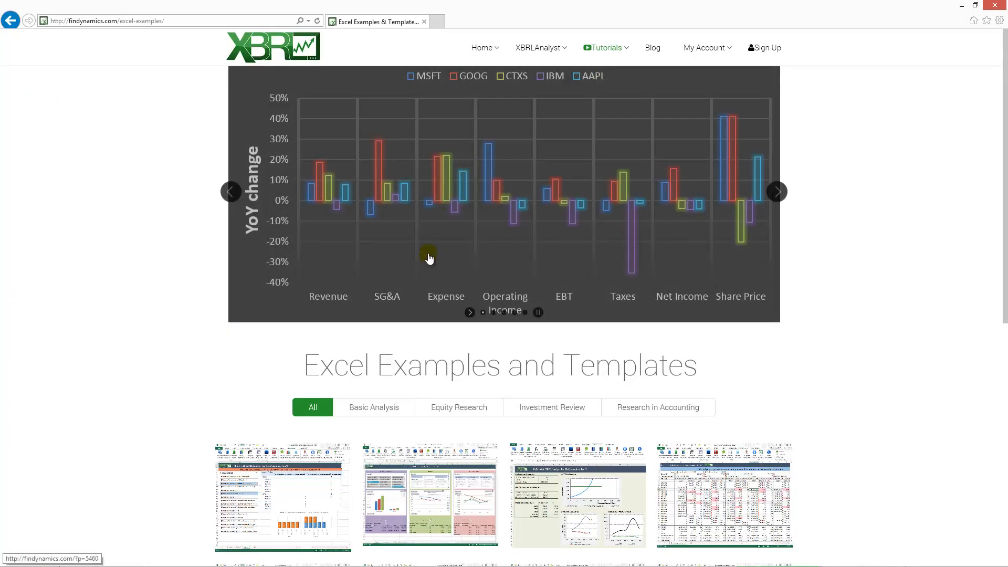
pyautogui.scroll(-1, 423, 284)
pyautogui.click(388, 374)
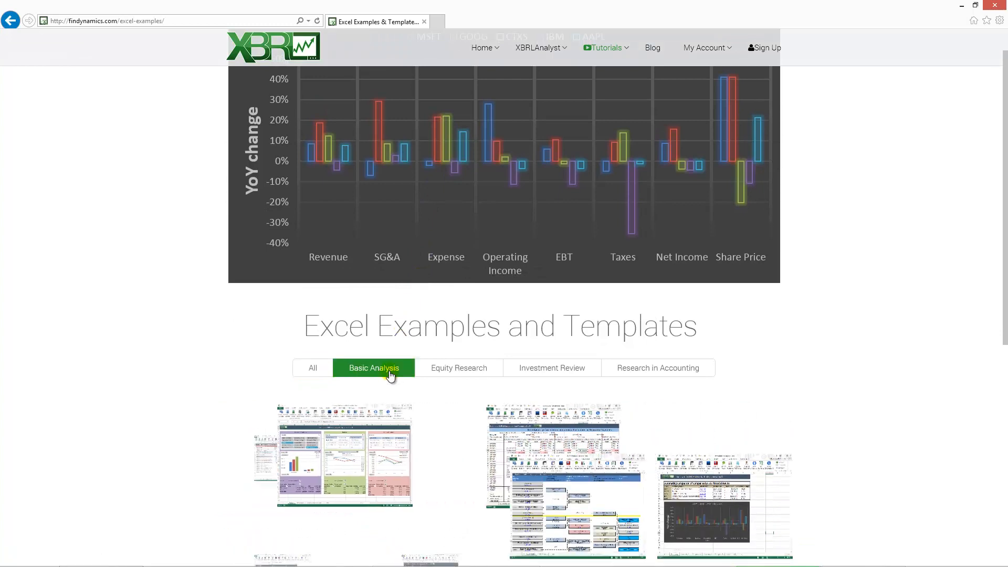
pyautogui.scroll(-3, 389, 373)
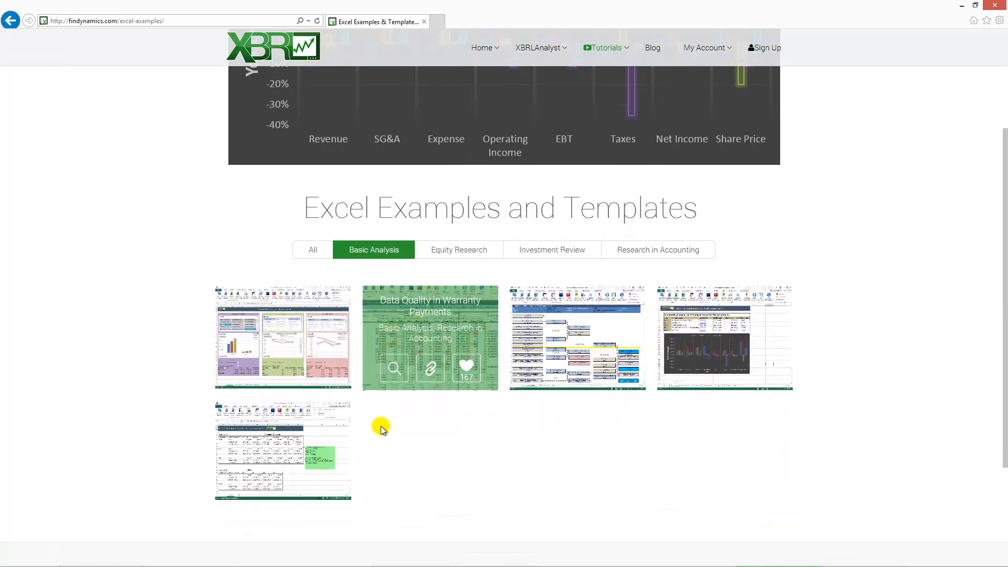
# Step: Open the Comparison by Calendar Quarters example, view its summary and Excel links, and show the available tutorial categories
pyautogui.click(285, 433)
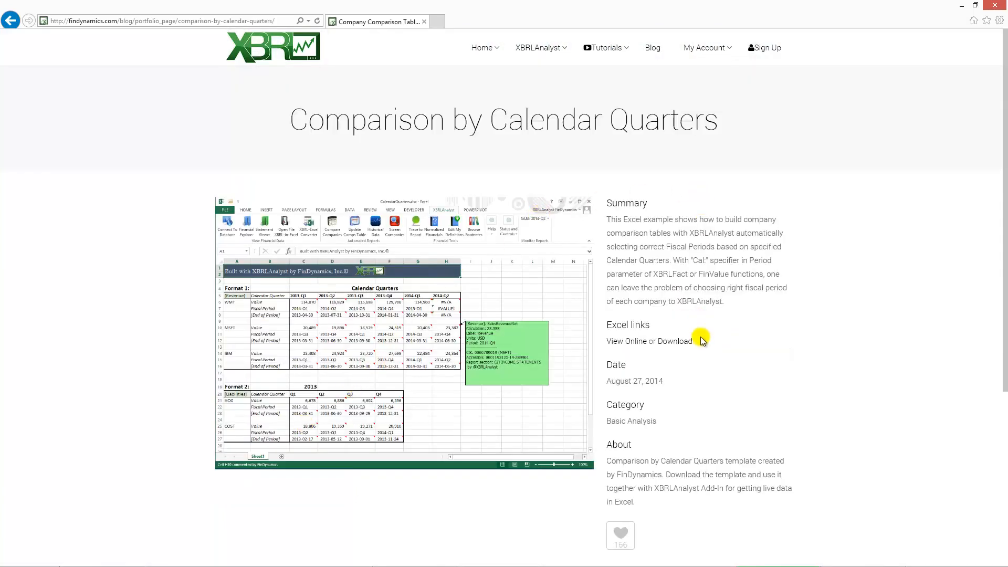
pyautogui.scroll(-1, 668, 395)
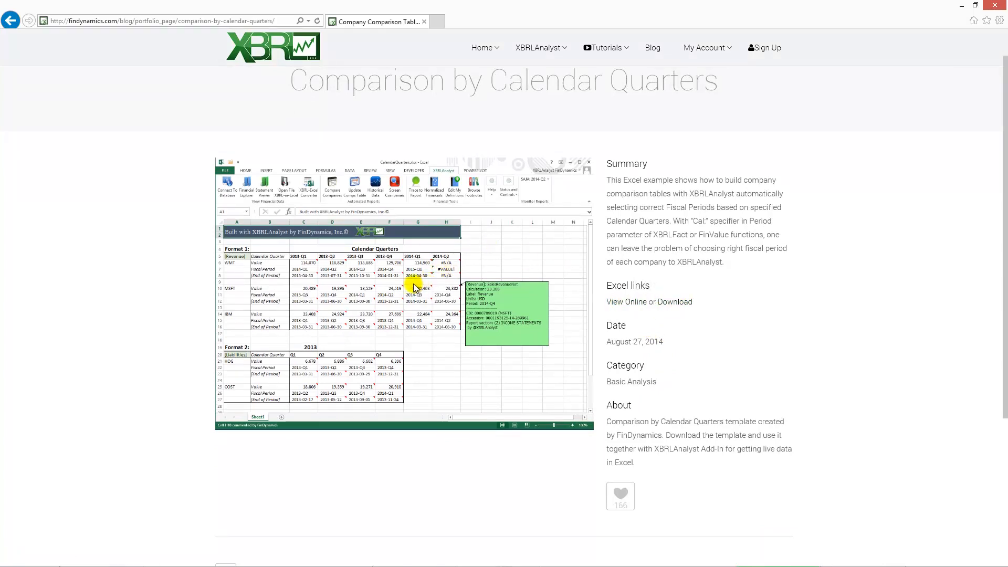
pyautogui.moveTo(604, 46)
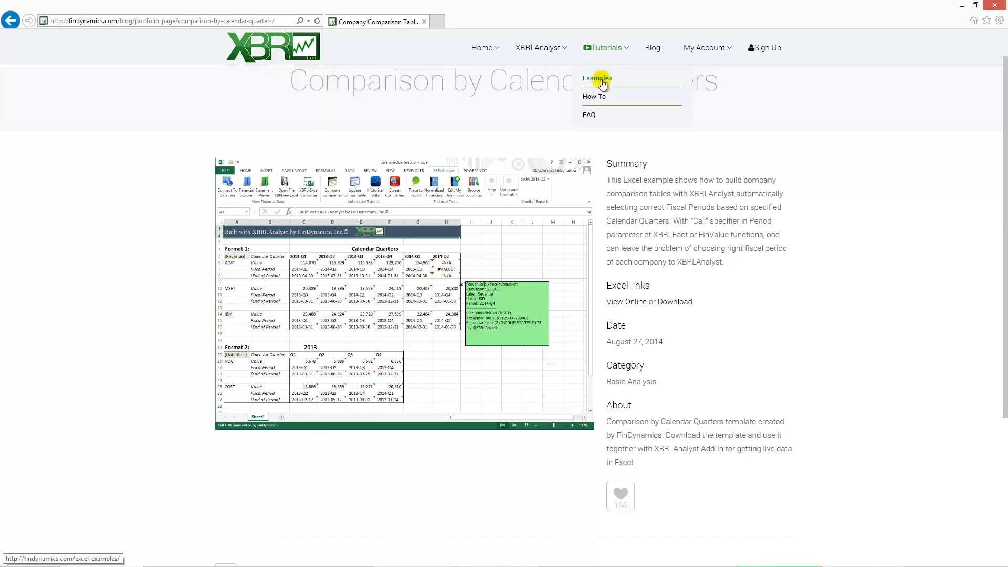